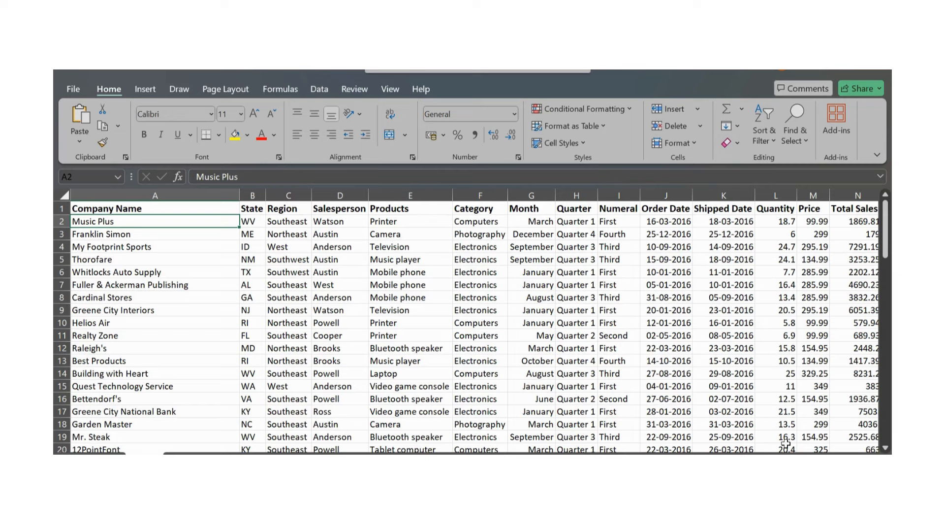
# Examine the sales data across all columns, including the Products, Month and Numeral entries
pyautogui.hscroll(3, 786, 443)
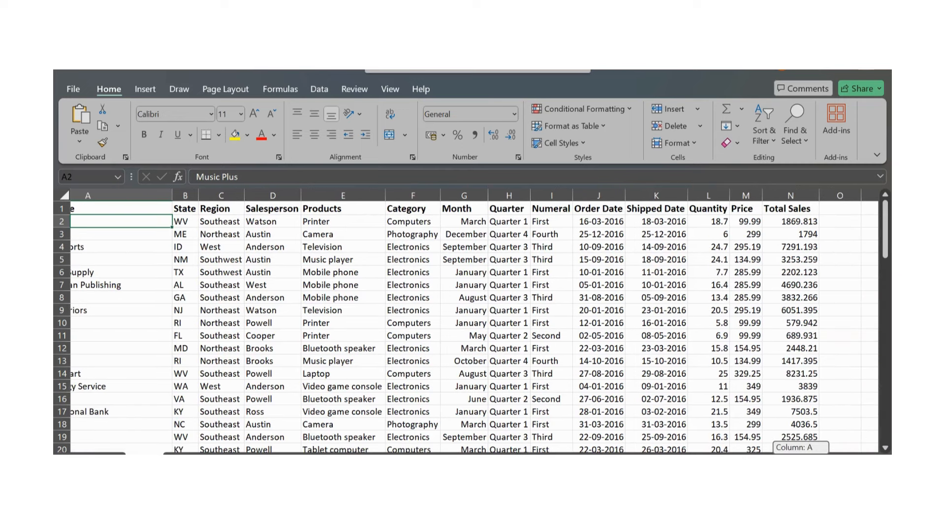
pyautogui.hscroll(-3, 786, 443)
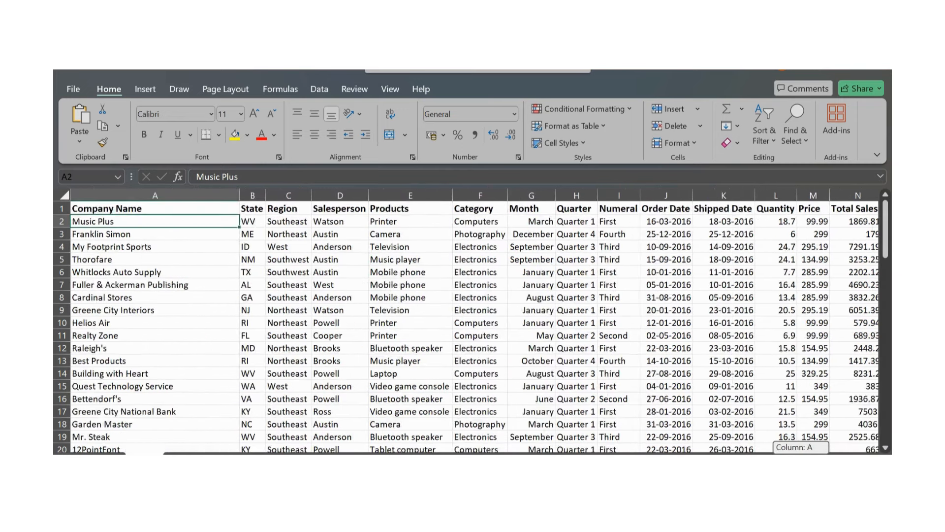
pyautogui.click(547, 422)
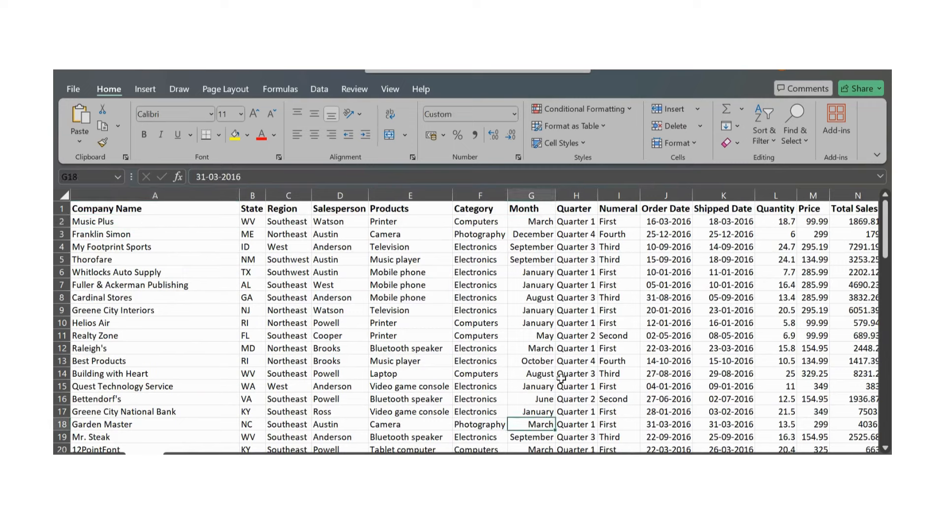
pyautogui.click(416, 320)
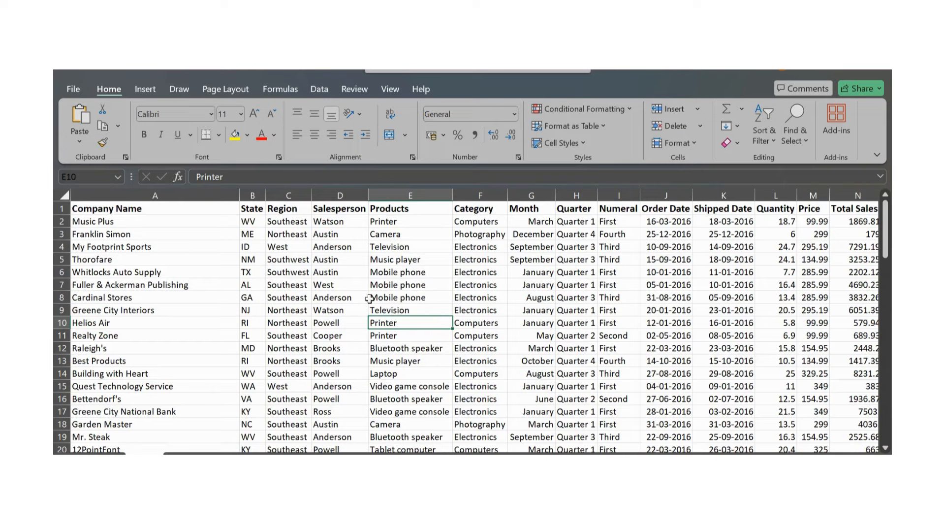
pyautogui.click(535, 259)
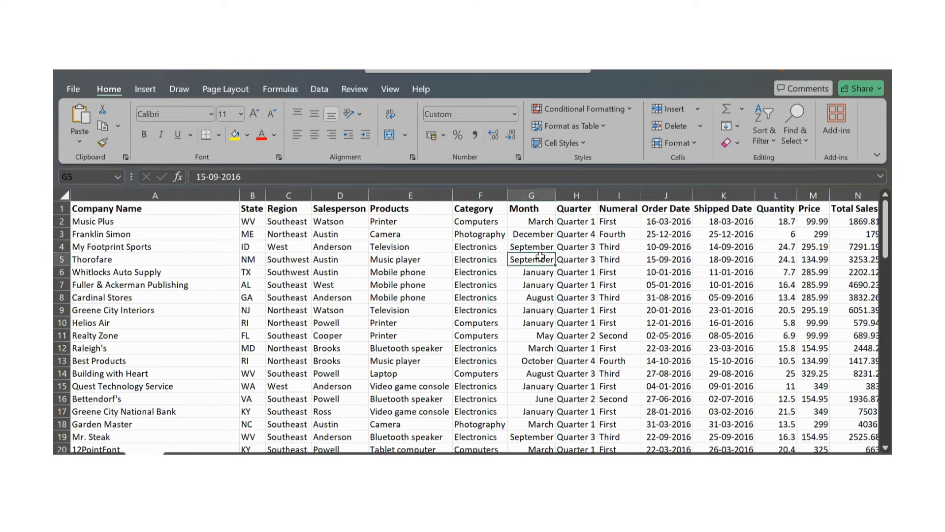
pyautogui.click(632, 245)
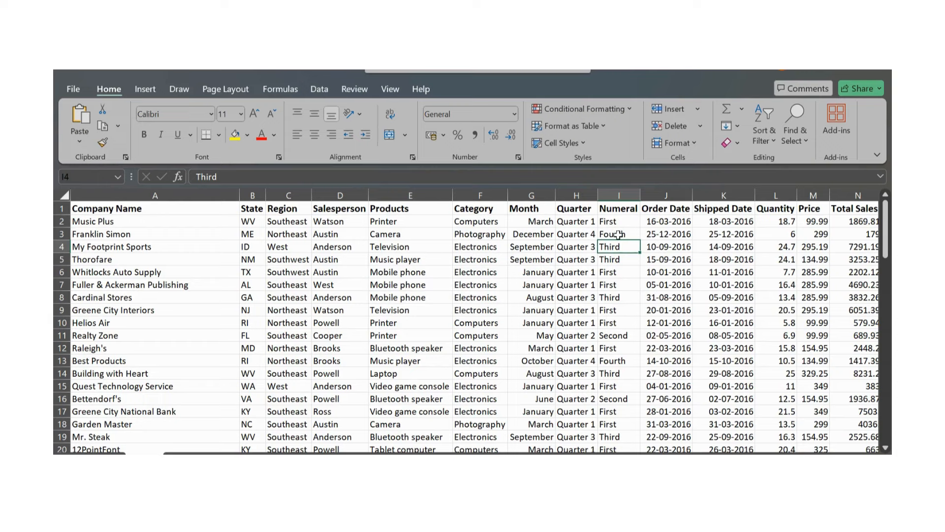
pyautogui.click(615, 298)
pyautogui.click(607, 222)
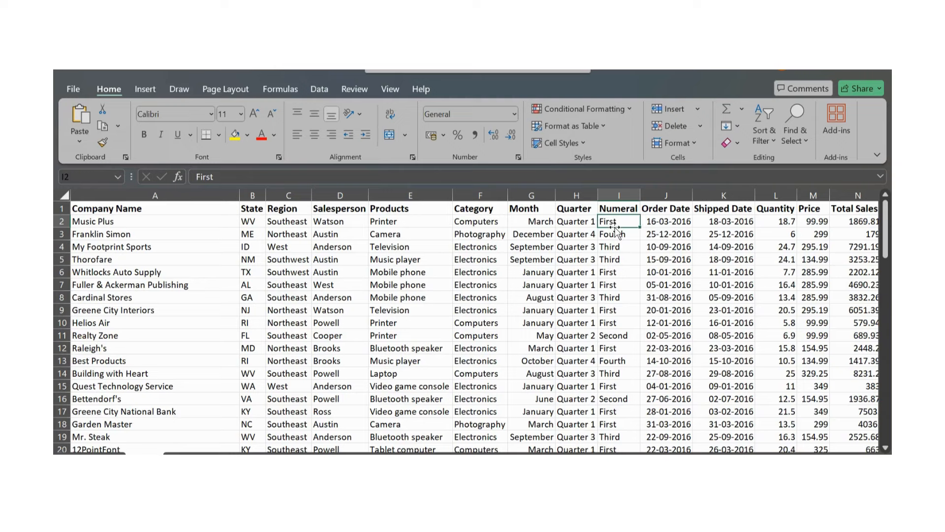
# Insert a new column before Order Date and give it the header Qtr
pyautogui.rightClick(660, 197)
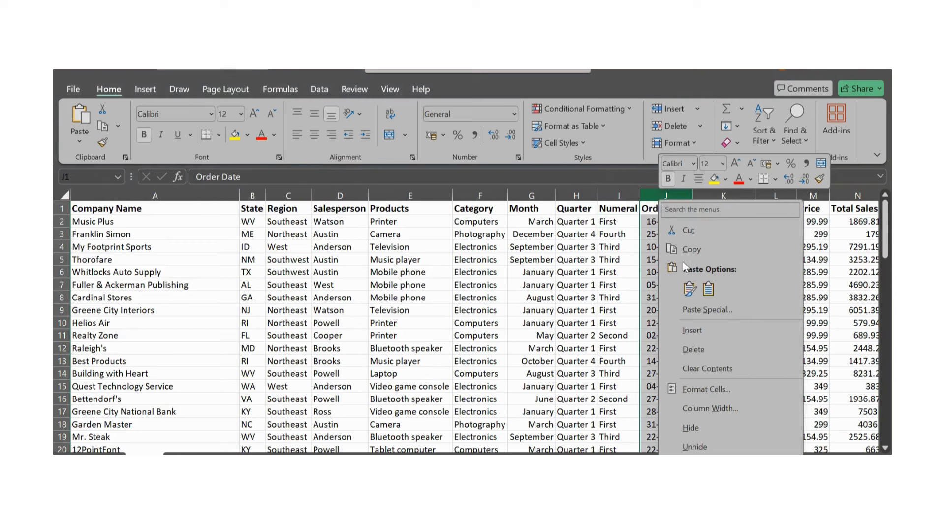
pyautogui.click(687, 325)
pyautogui.click(658, 207)
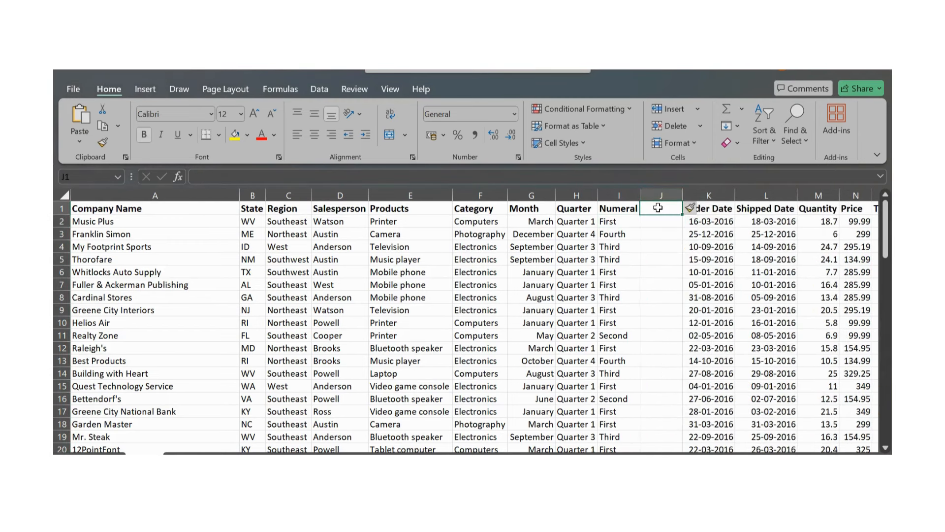
pyautogui.write('Qt')
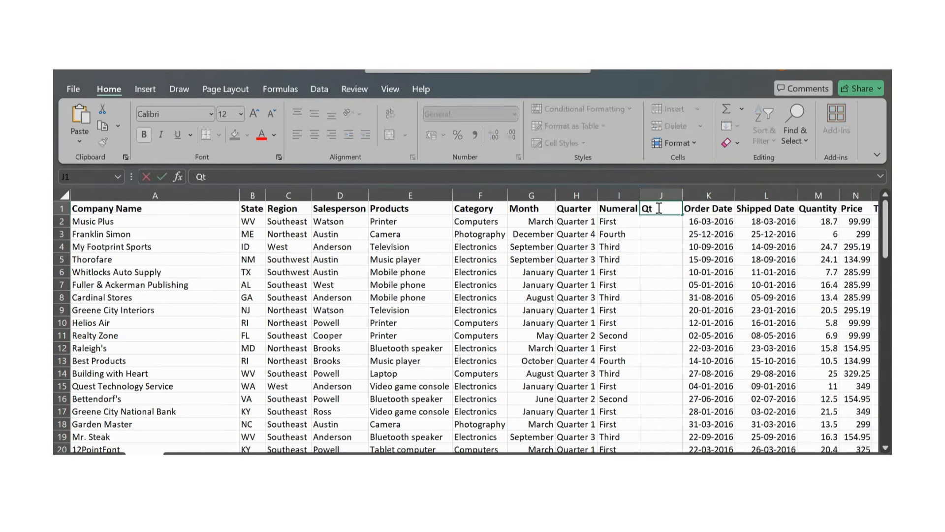
pyautogui.write('r')
pyautogui.press('Return')
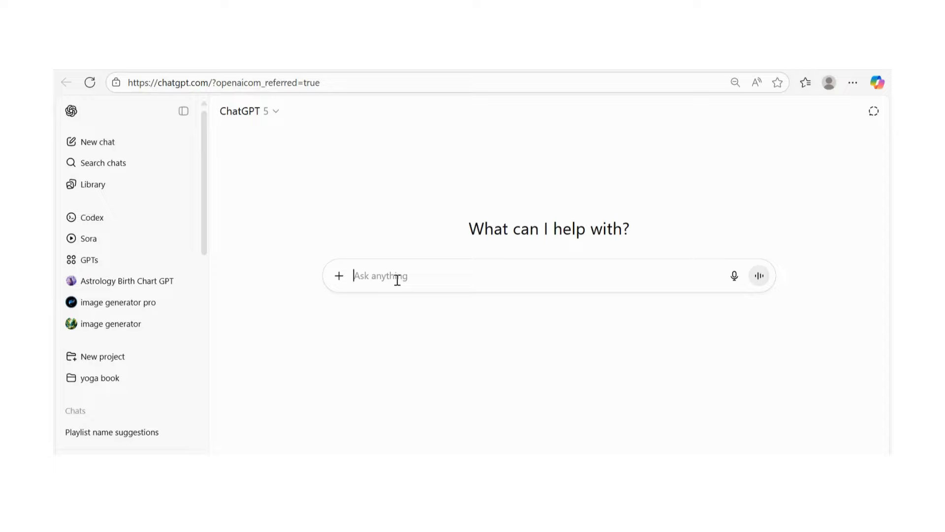
# In ChatGPT, submit the prompt "give function in excel to convert numeral to roman number. ex:- first to I. range is 1-4"
pyautogui.write('give f')
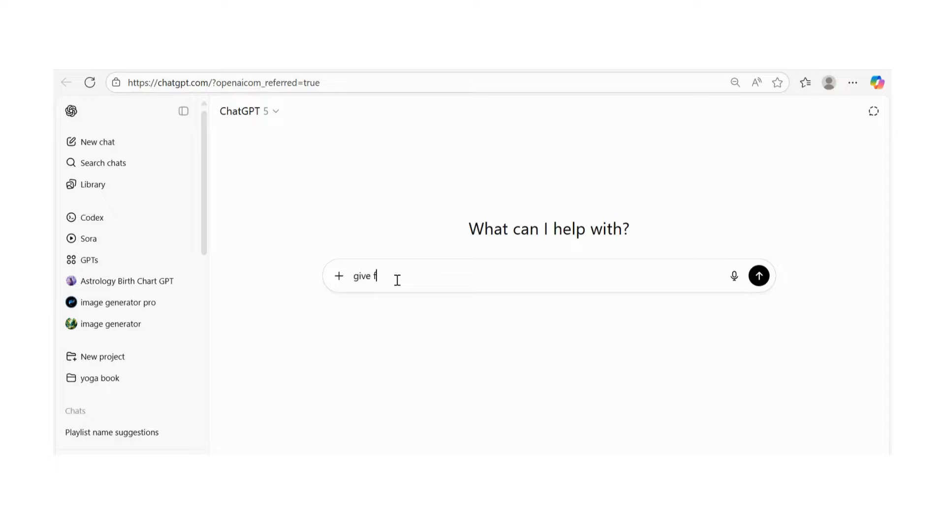
pyautogui.write('uncti')
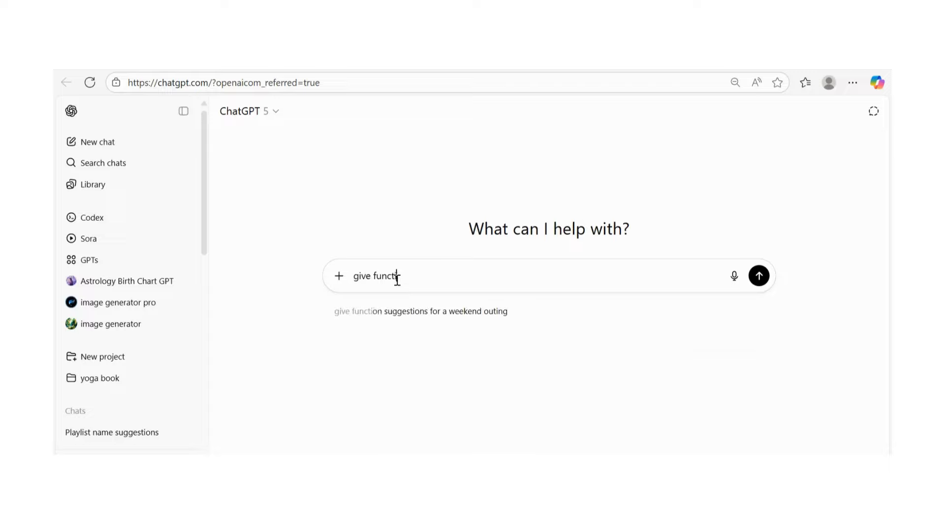
pyautogui.write('on in exce')
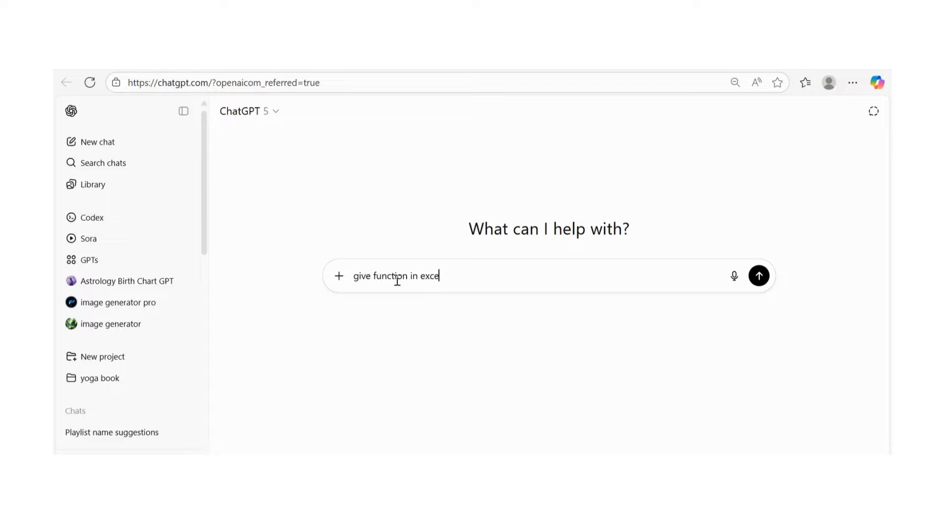
pyautogui.write('l to convert numeral t')
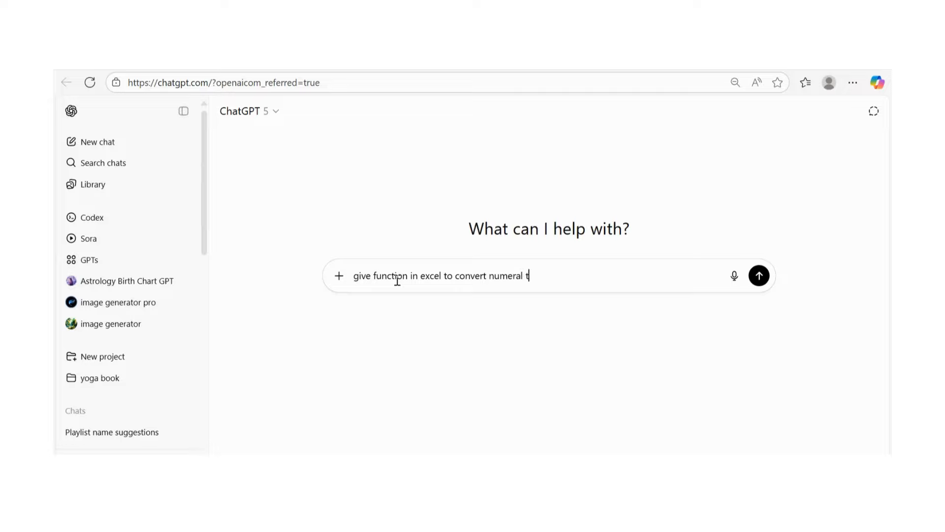
pyautogui.write('o roman number.')
pyautogui.write('ex:- first ')
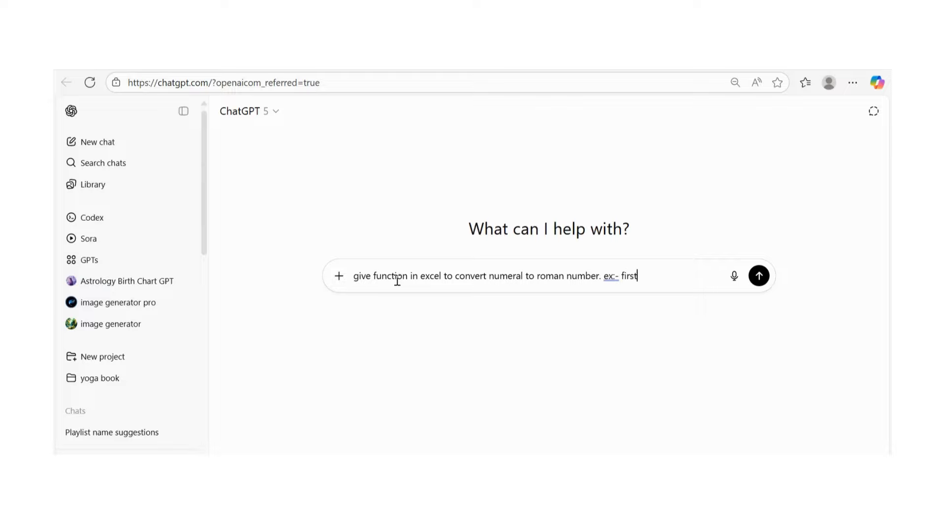
pyautogui.write('to I. range is 1-4')
pyautogui.press('Return')
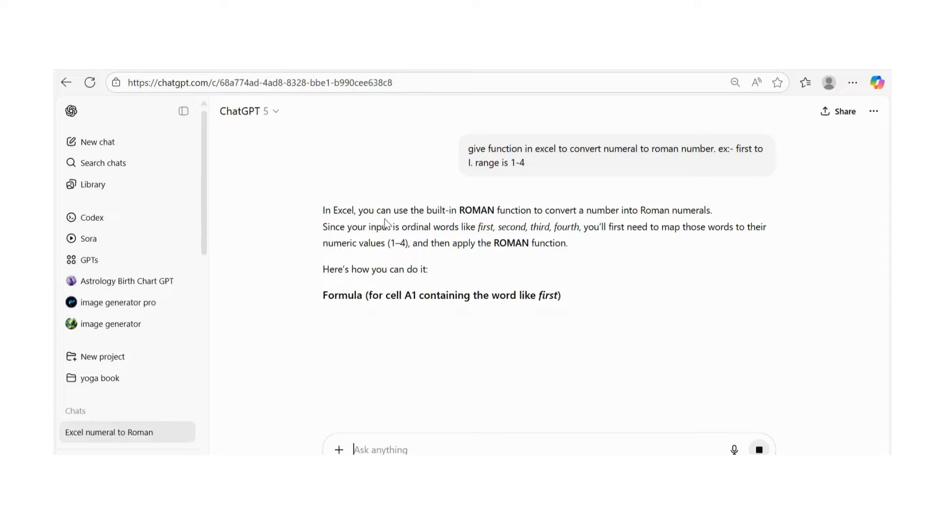
# Review the suggested formula with its explanation and example, and copy the ROMAN/SWITCH formula
pyautogui.scroll(-2, 385, 218)
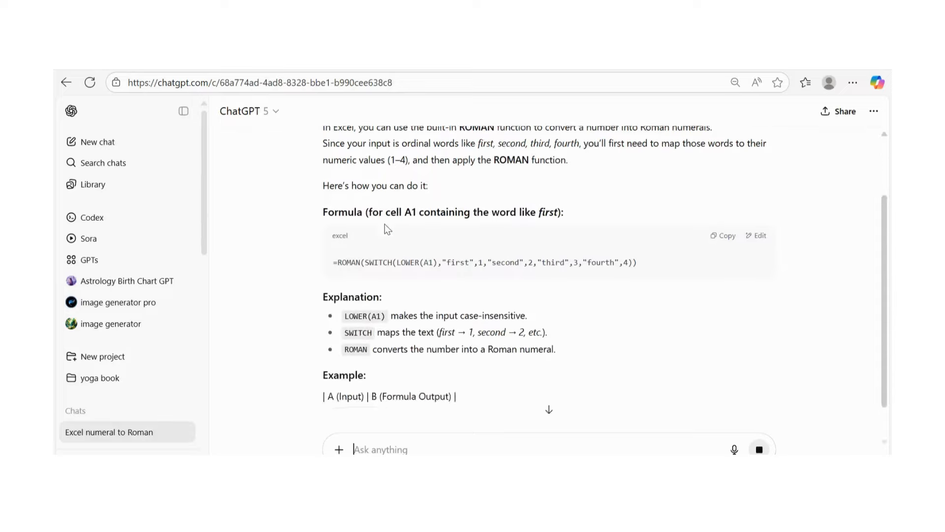
pyautogui.scroll(-1, 385, 223)
pyautogui.scroll(-1, 267, 244)
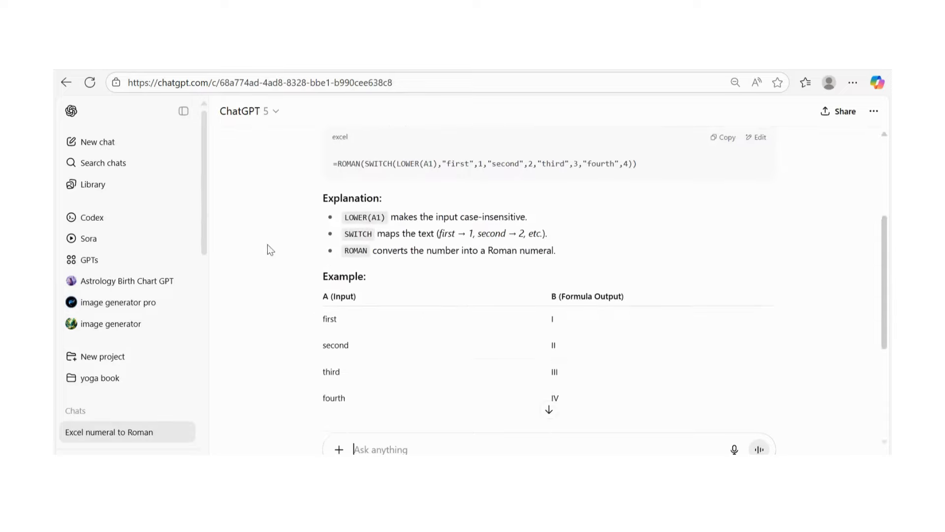
pyautogui.scroll(3, 381, 183)
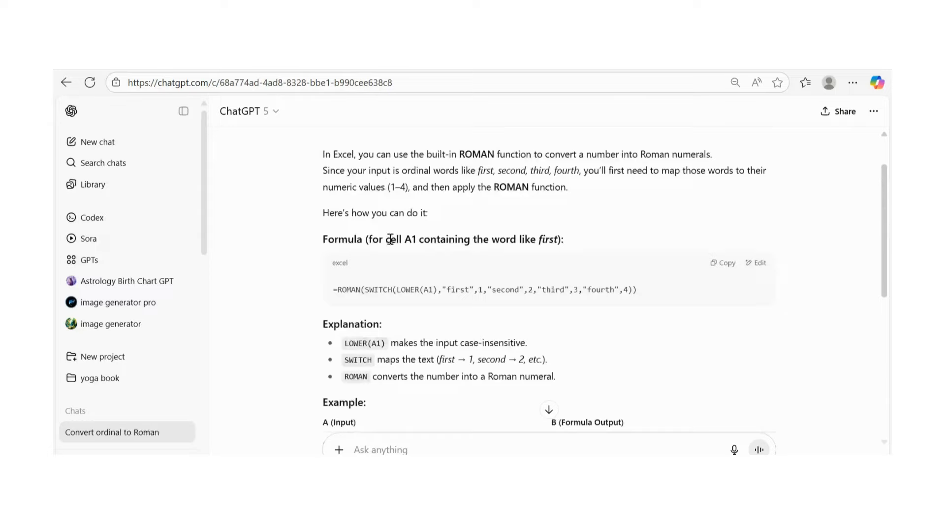
pyautogui.moveTo(368, 240); pyautogui.dragTo(416, 243)
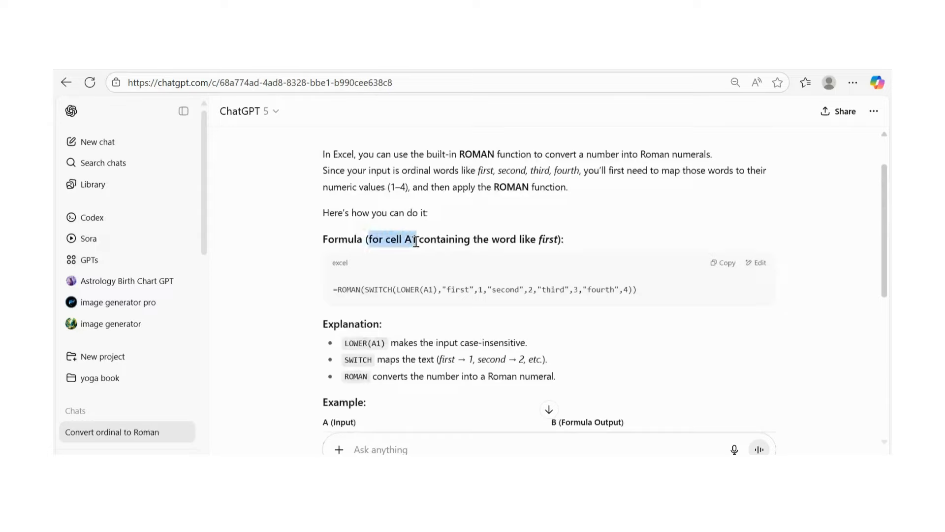
pyautogui.click(457, 289)
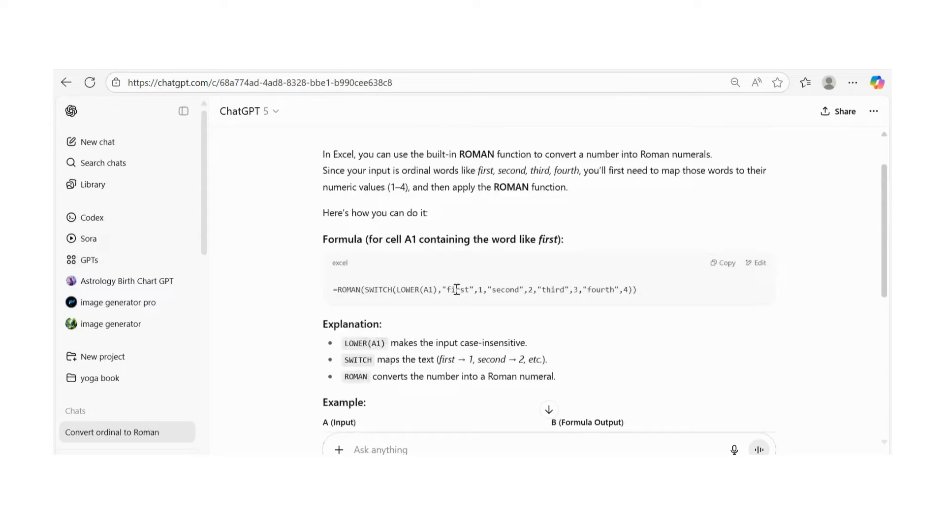
pyautogui.click(719, 265)
# Switch to Excel and enter =ROMAN(SWITCH(LOWER(I2),"first",1,"second",2,"third",3,"fourth",4)) in cell J2, pasting the copied formula with A1 replaced by I2
pyautogui.hotkey('alt', 'Tab')
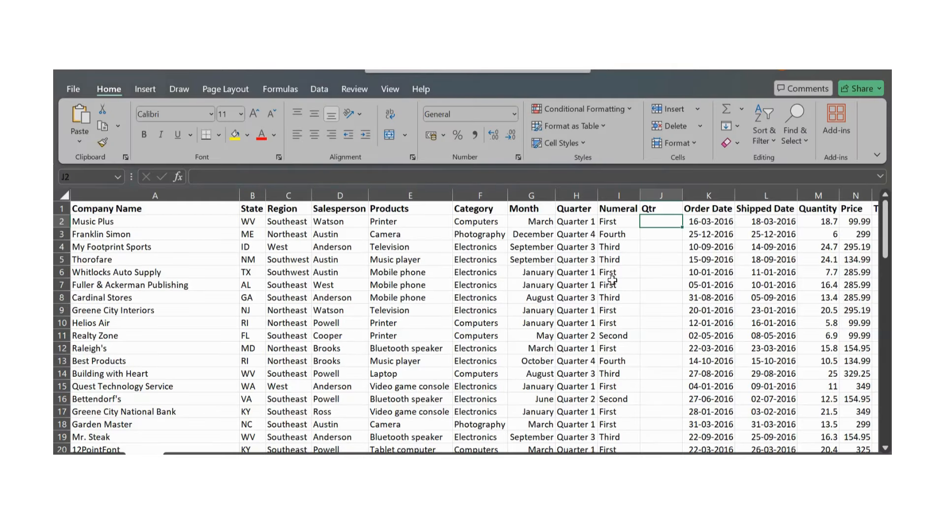
pyautogui.click(287, 175)
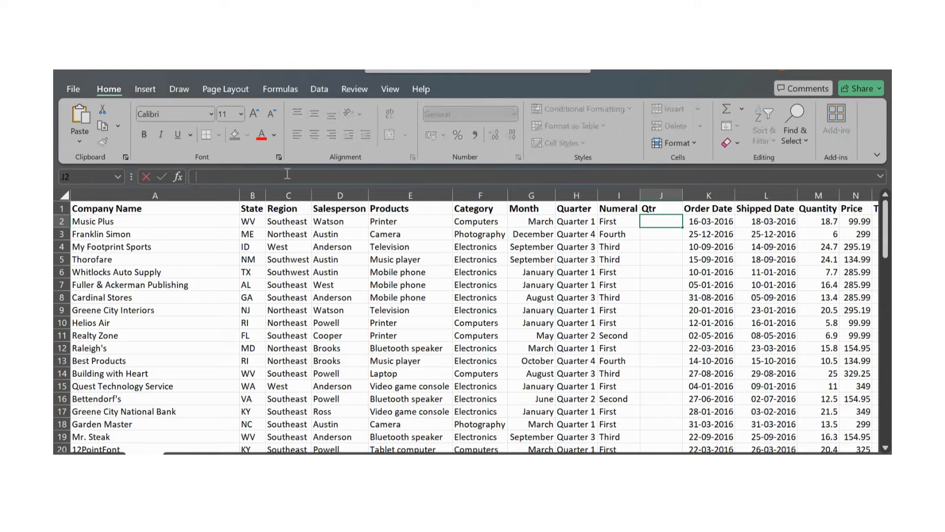
pyautogui.hotkey('ctrl', 'v')
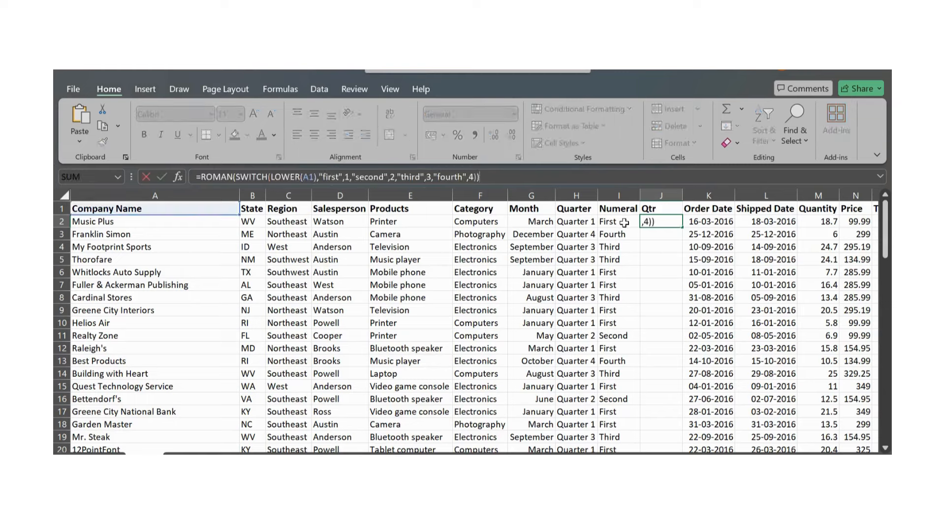
pyautogui.doubleClick(309, 176)
pyautogui.write('I2')
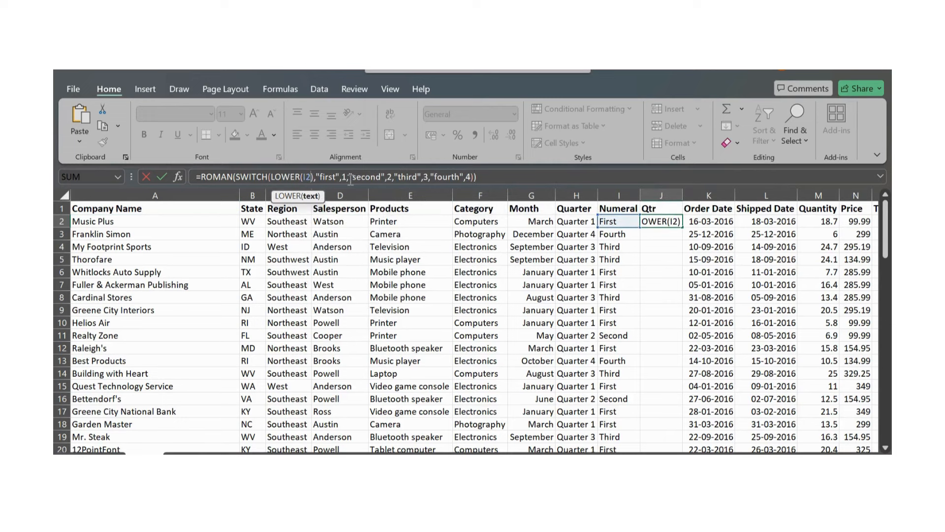
pyautogui.press('Return')
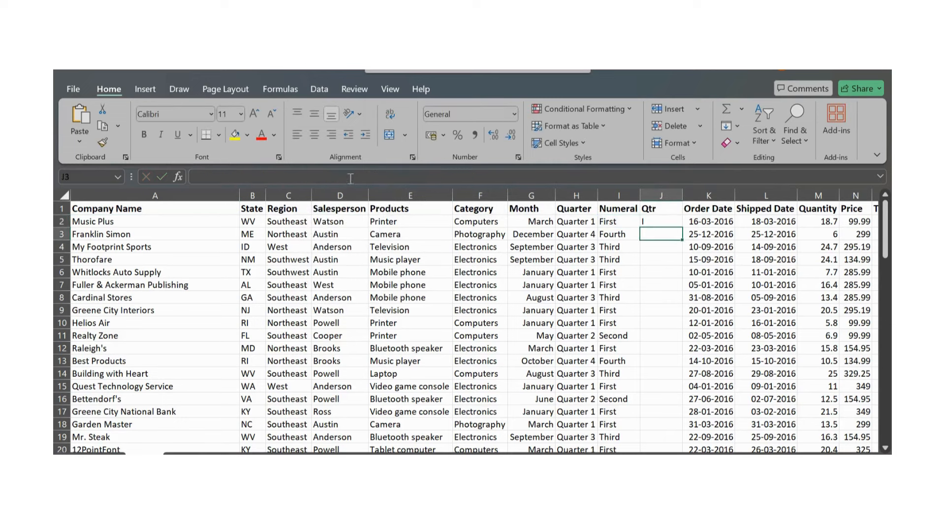
# Fill the Roman numeral formula from J2 down the Qtr column to J16
pyautogui.click(656, 221)
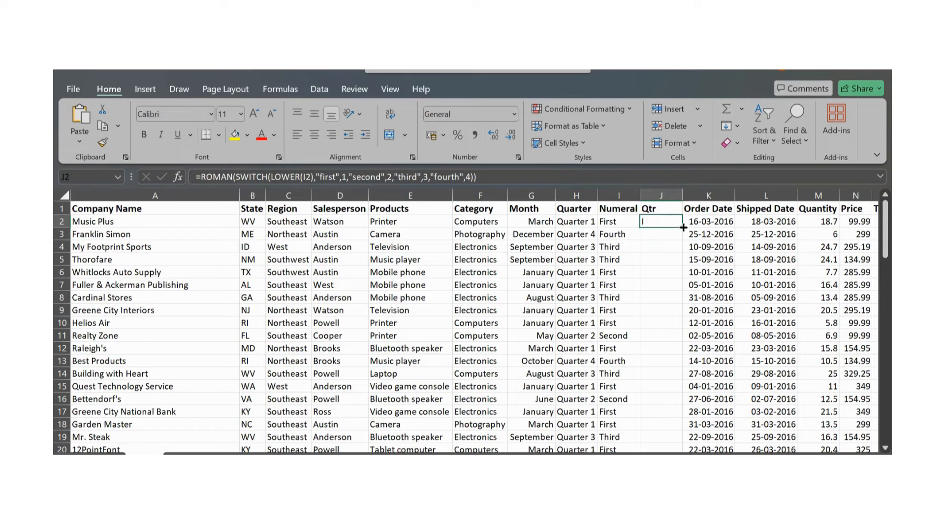
pyautogui.moveTo(683, 227); pyautogui.dragTo(683, 400)
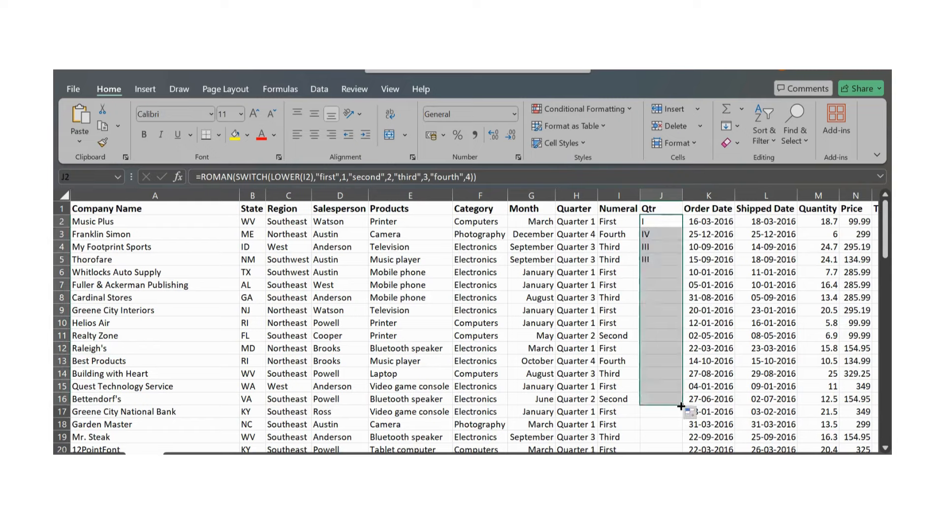
pyautogui.click(614, 310)
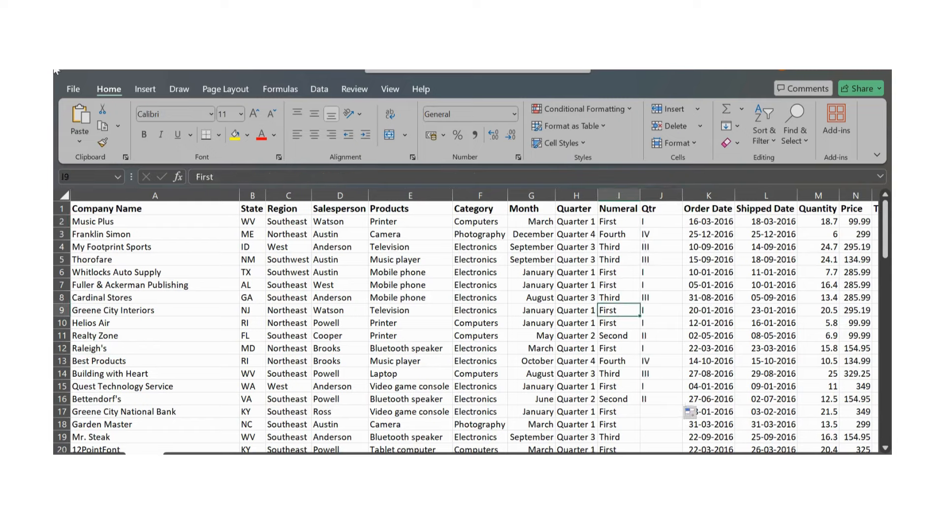
# Check the formulas in the Qtr column and examine the Quantity and Total Sales columns
pyautogui.click(665, 242)
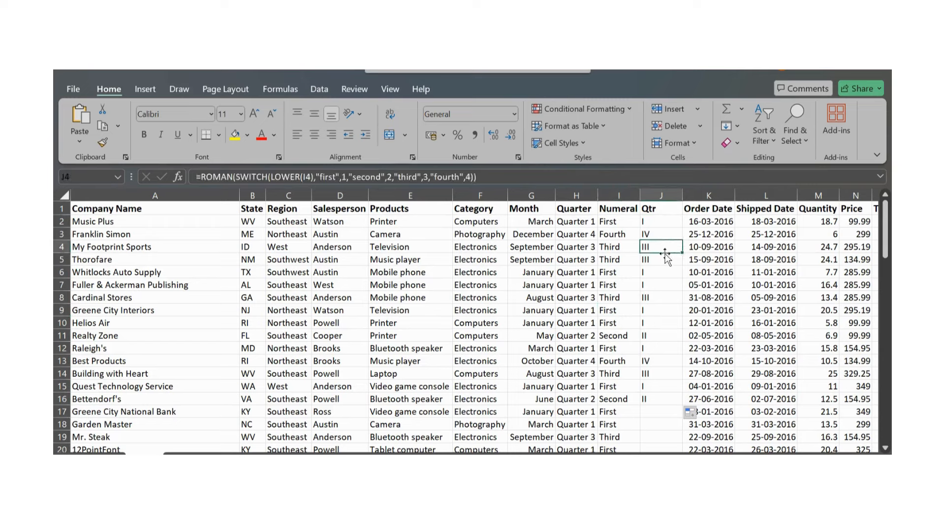
pyautogui.click(649, 223)
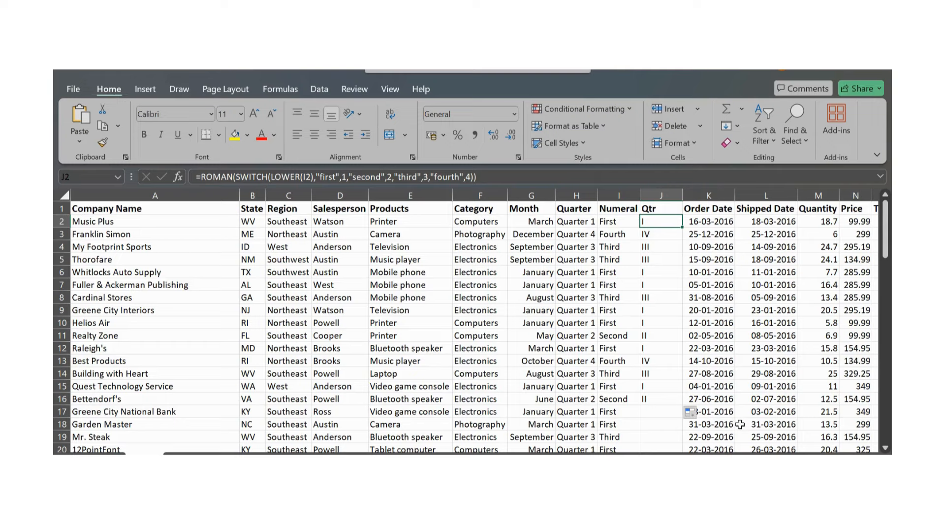
pyautogui.hscroll(2, 740, 424)
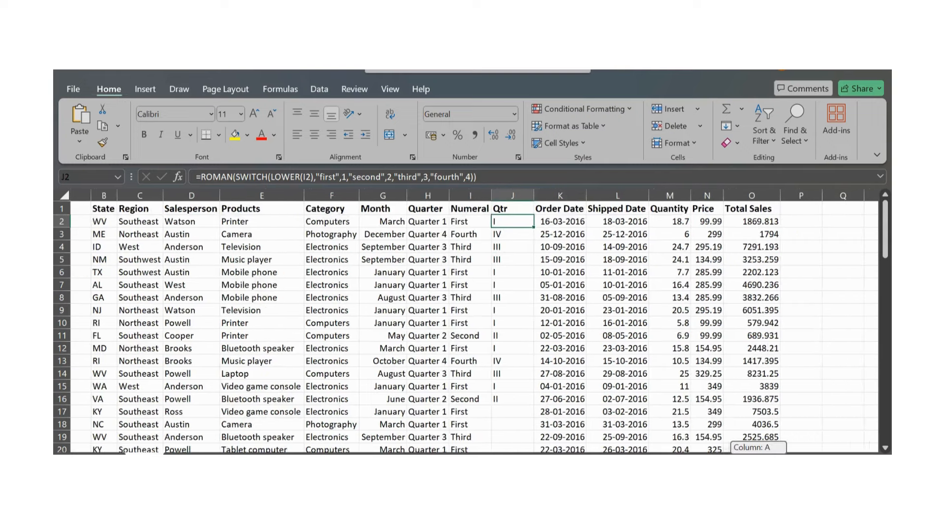
pyautogui.hscroll(2, 739, 424)
pyautogui.click(679, 297)
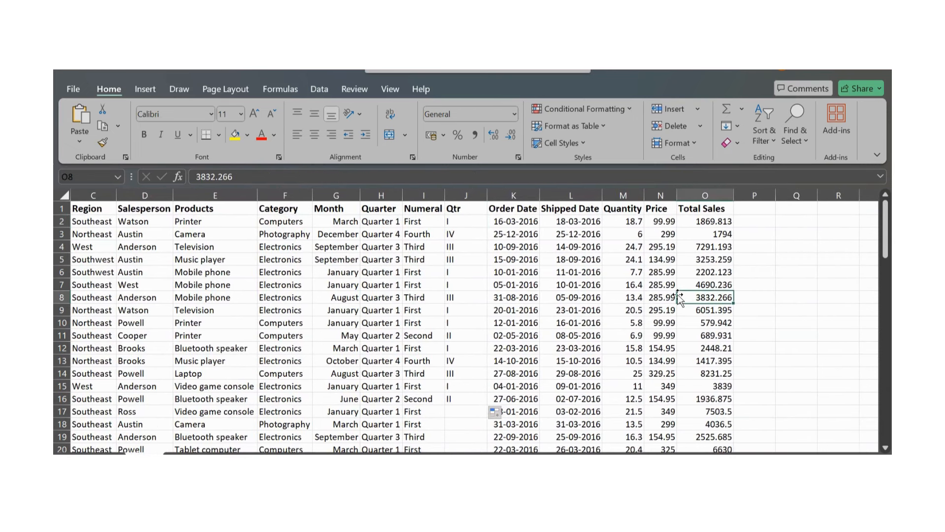
pyautogui.click(622, 244)
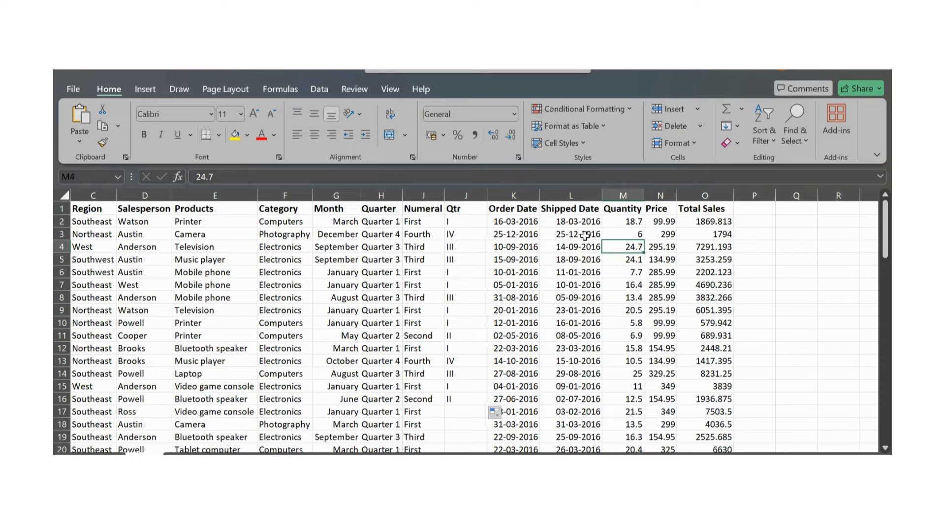
# Add the column header "Fast Delivery Charges" in cell P1, beside Total Sales
pyautogui.click(459, 221)
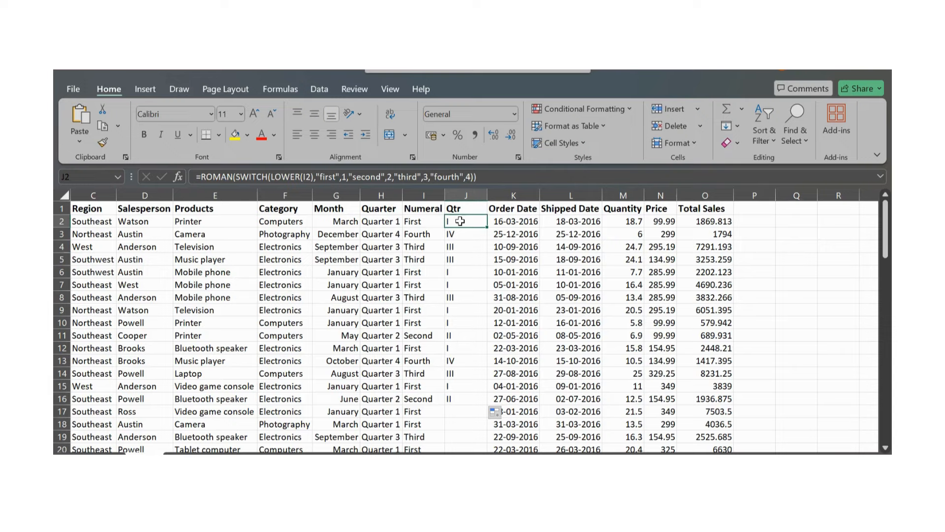
pyautogui.click(748, 221)
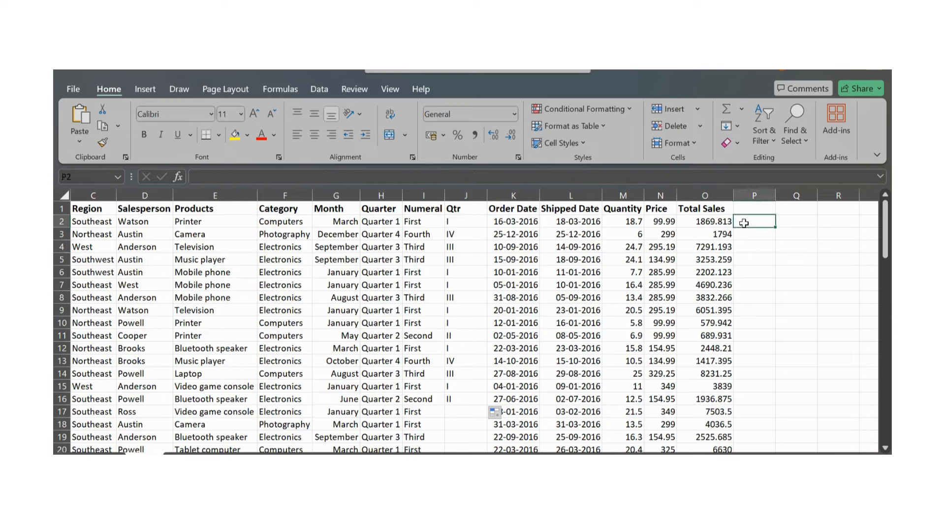
pyautogui.click(747, 211)
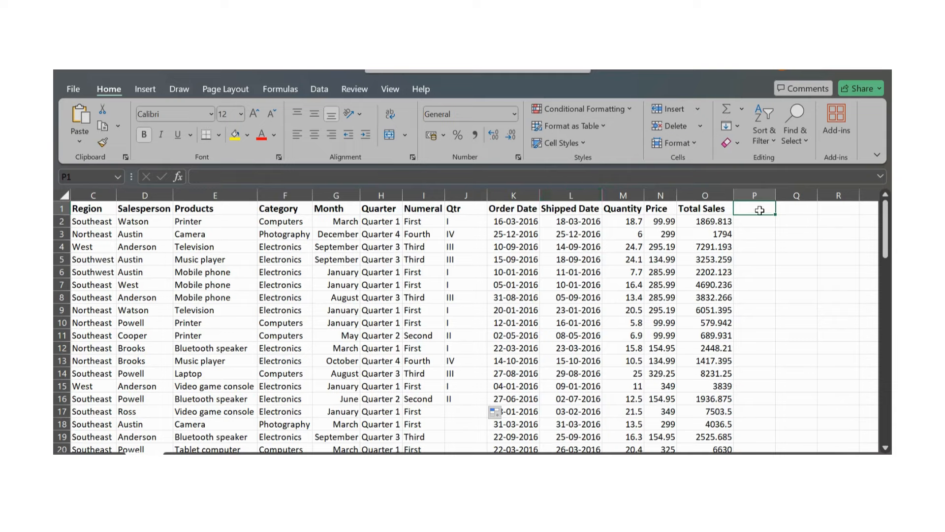
pyautogui.write('Fast')
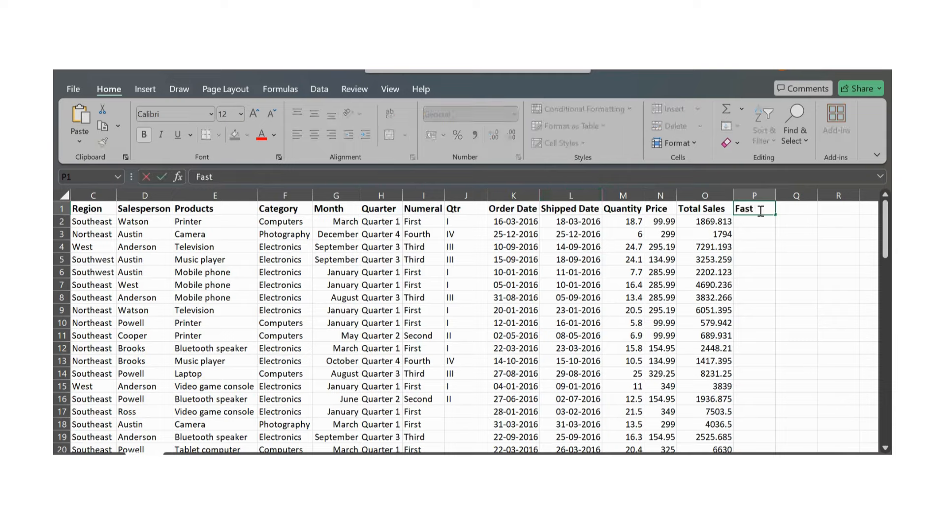
pyautogui.write(' Delivery Charges')
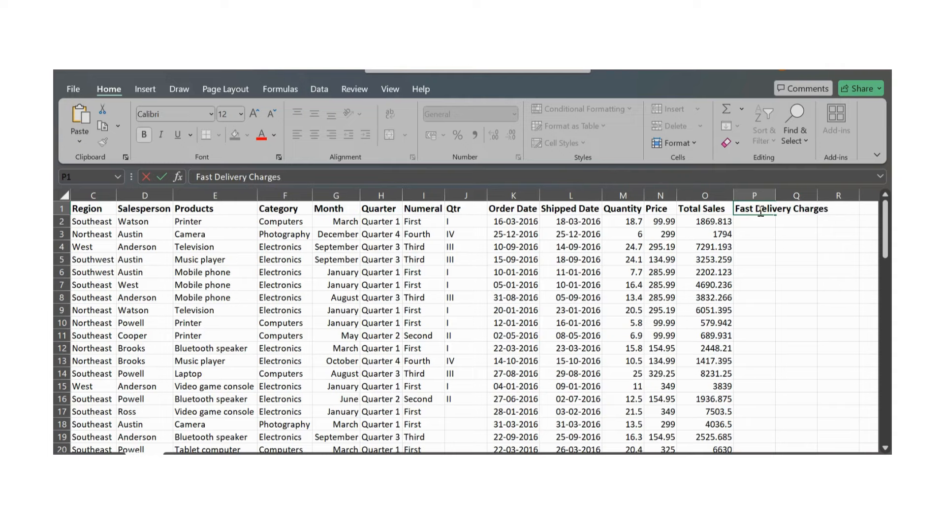
pyautogui.press('Return')
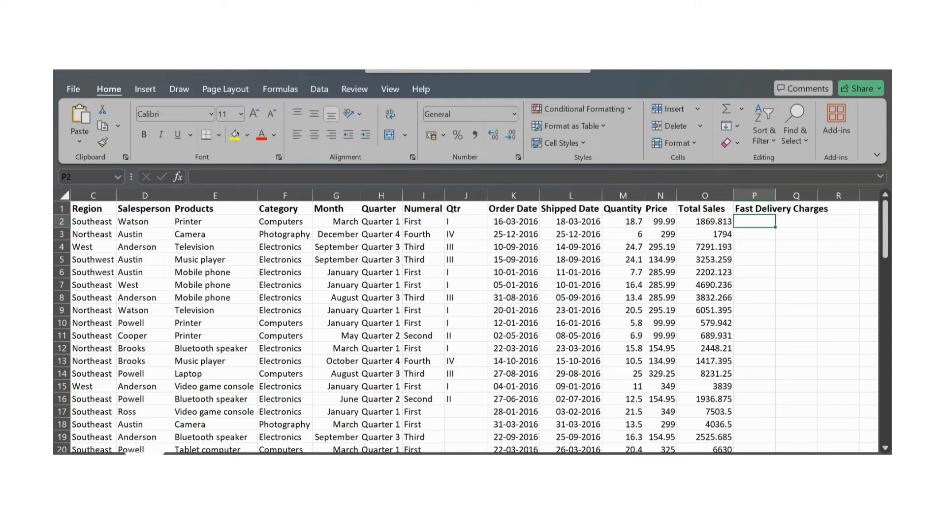
# Switch to ChatGPT and ask for an Excel formula for fast delivery charges of rs 500 if the order is shipped within 2 days, ordered date
pyautogui.click(340, 492)
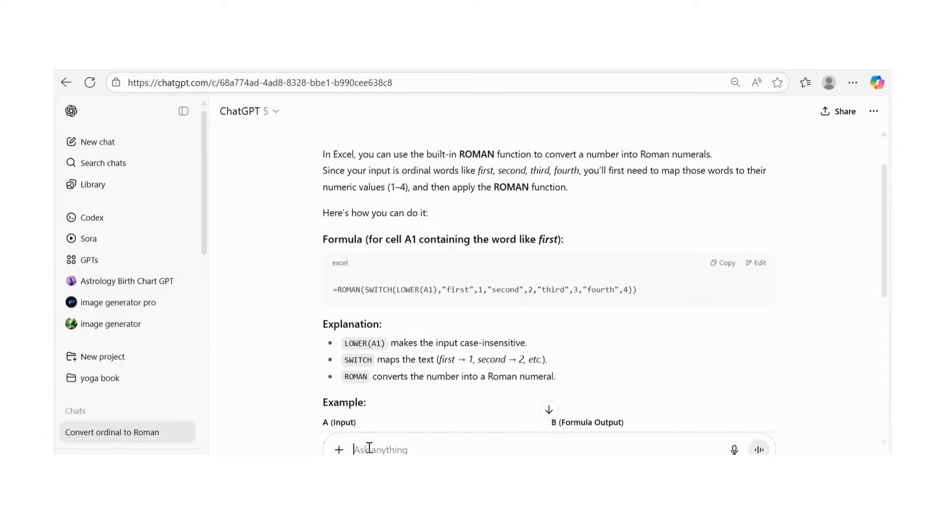
pyautogui.write('giv')
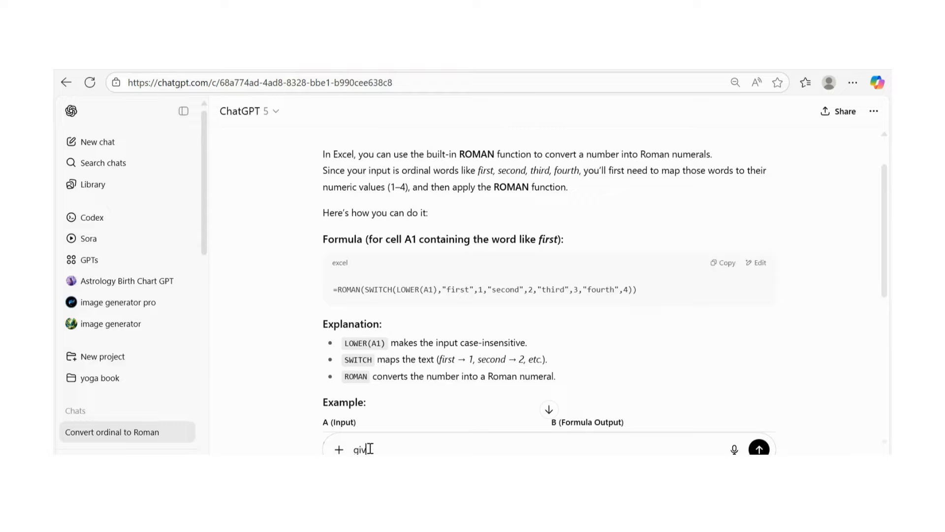
pyautogui.write('e formula in exce')
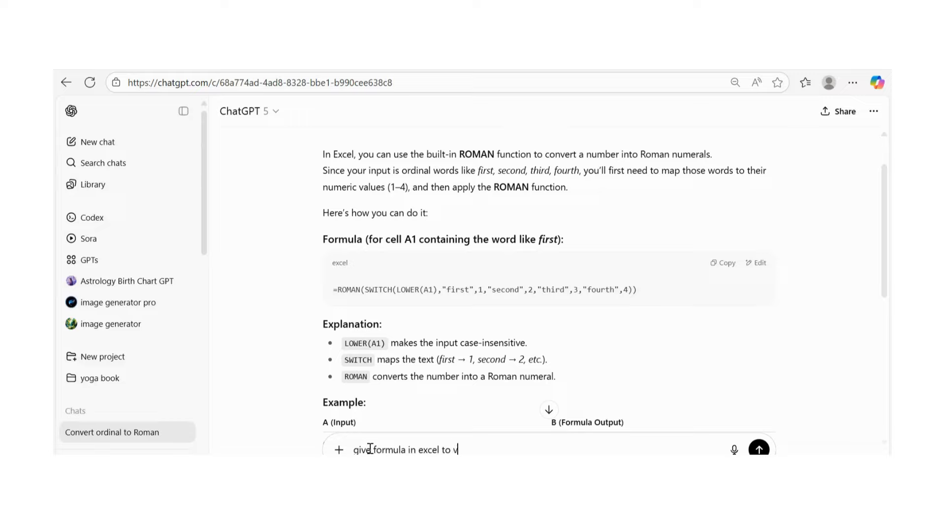
pyautogui.write('l to calcul')
pyautogui.press('Tab')
pyautogui.write('the fast deli')
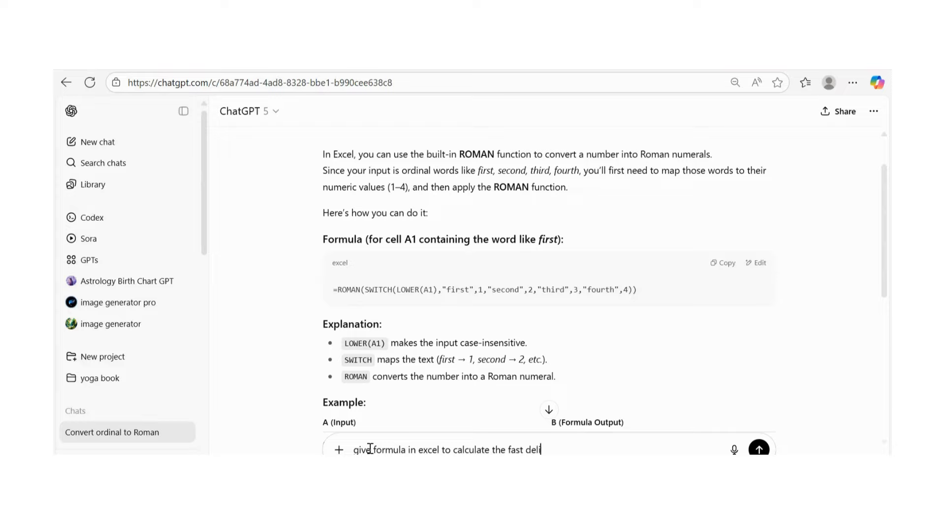
pyautogui.write('very charges of rs 500')
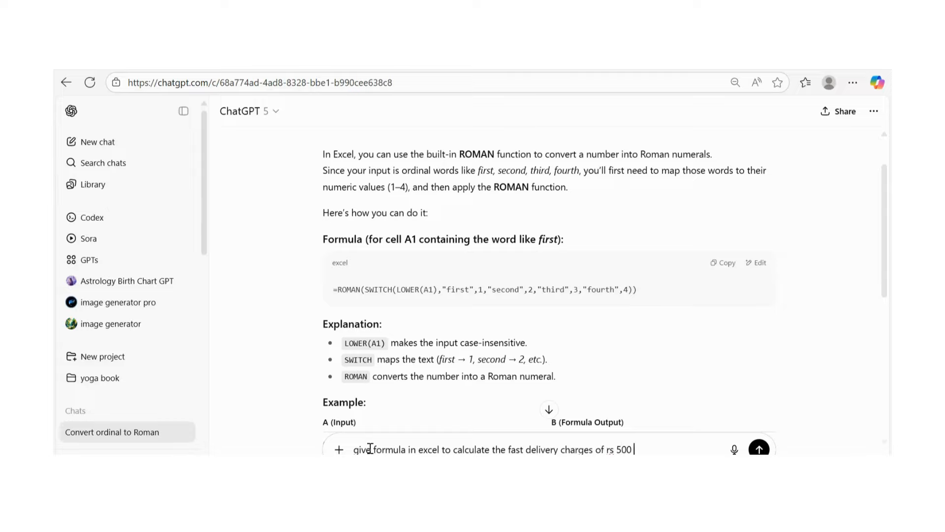
pyautogui.write(' , if order is shipped within')
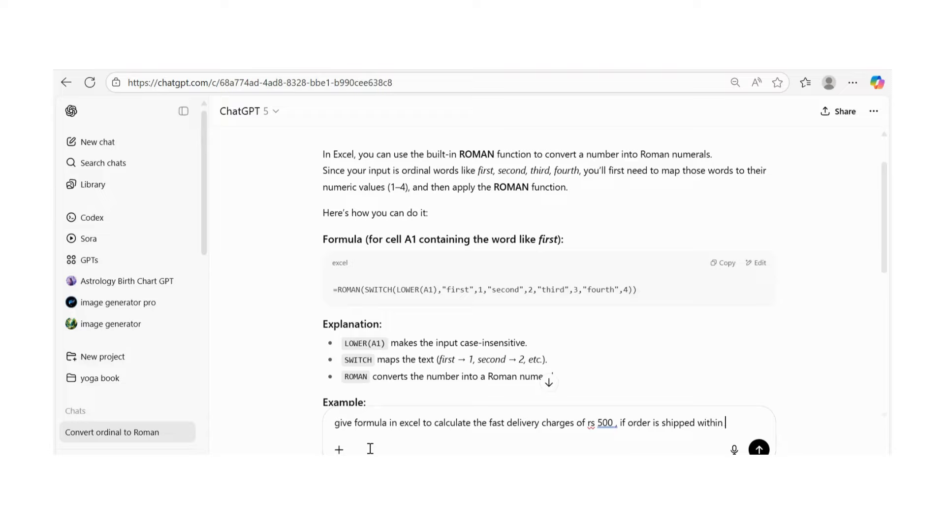
pyautogui.write(' 2 days, orde')
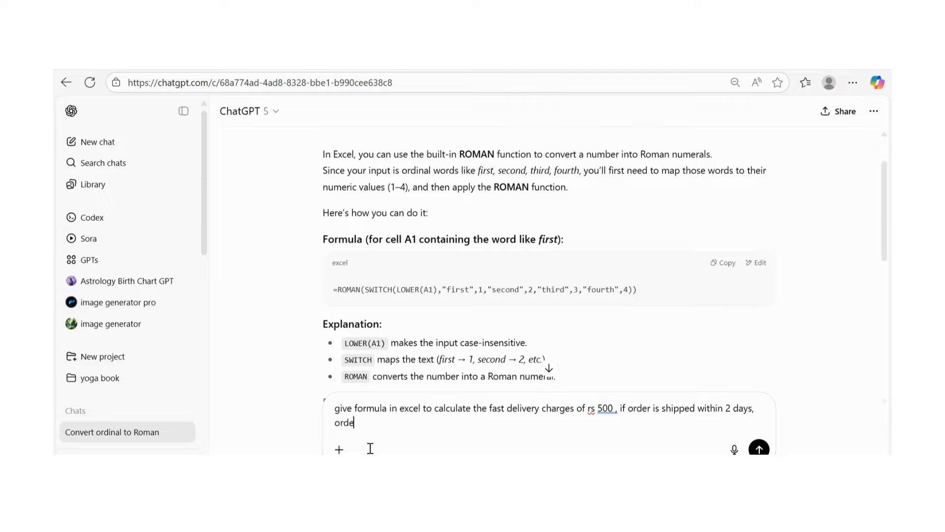
pyautogui.write('red date (')
pyautogui.press('BackSpace')
pyautogui.press('Return')
pyautogui.write('9')
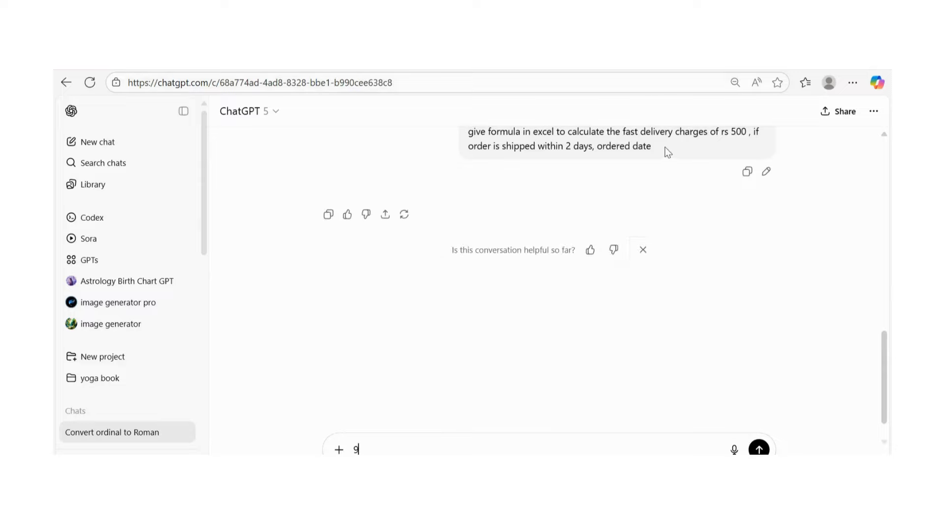
# Copy the sent prompt into a new message, complete it with "(column k) shipped date(column l)." and send it
pyautogui.moveTo(662, 148); pyautogui.dragTo(471, 202)
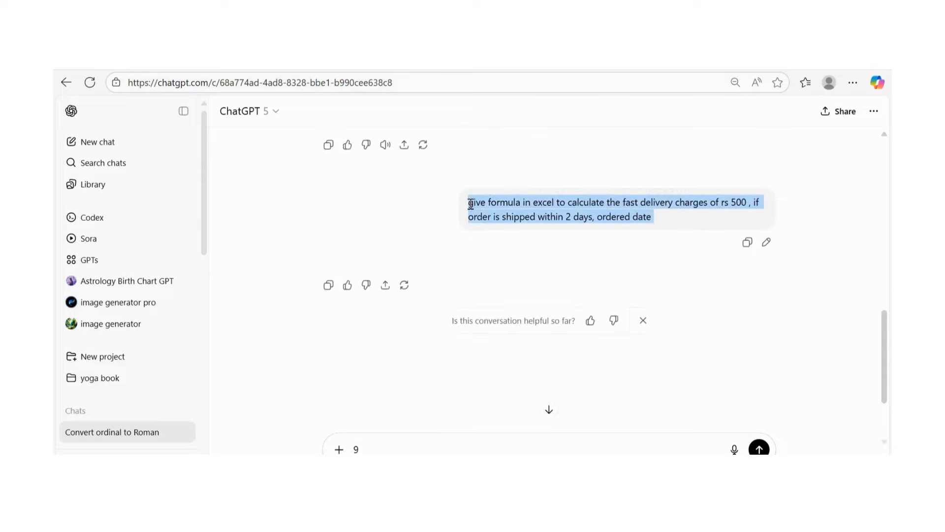
pyautogui.hotkey('ctrl', 'c')
pyautogui.click(394, 448)
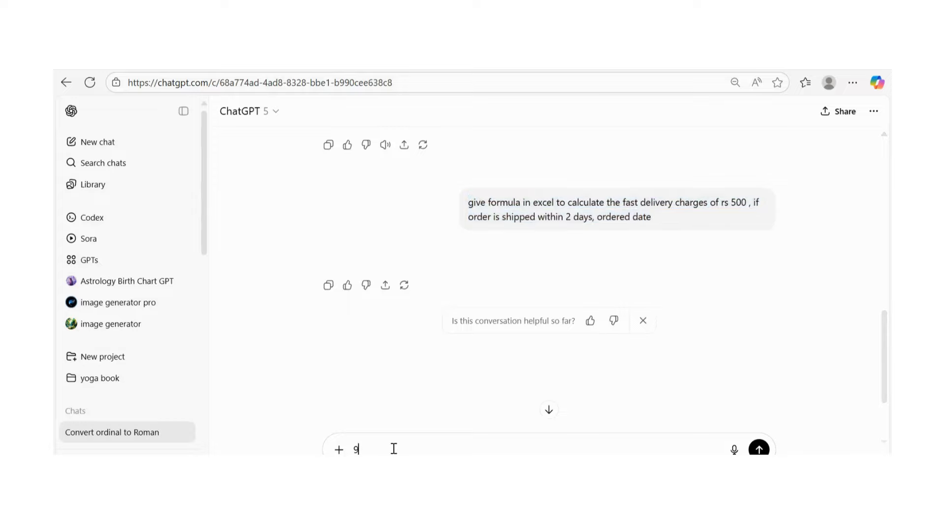
pyautogui.press('BackSpace')
pyautogui.hotkey('ctrl', 'v')
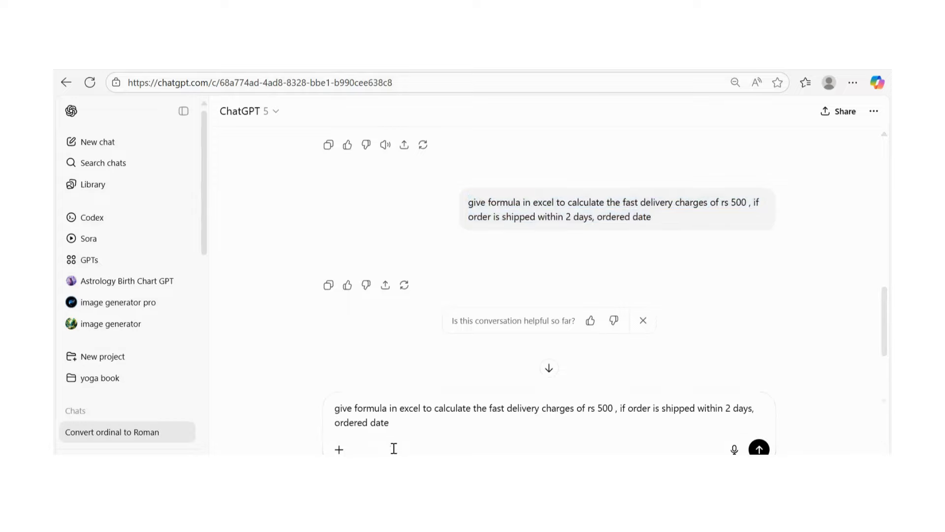
pyautogui.write('(column k) a')
pyautogui.press('BackSpace')
pyautogui.write('shippe')
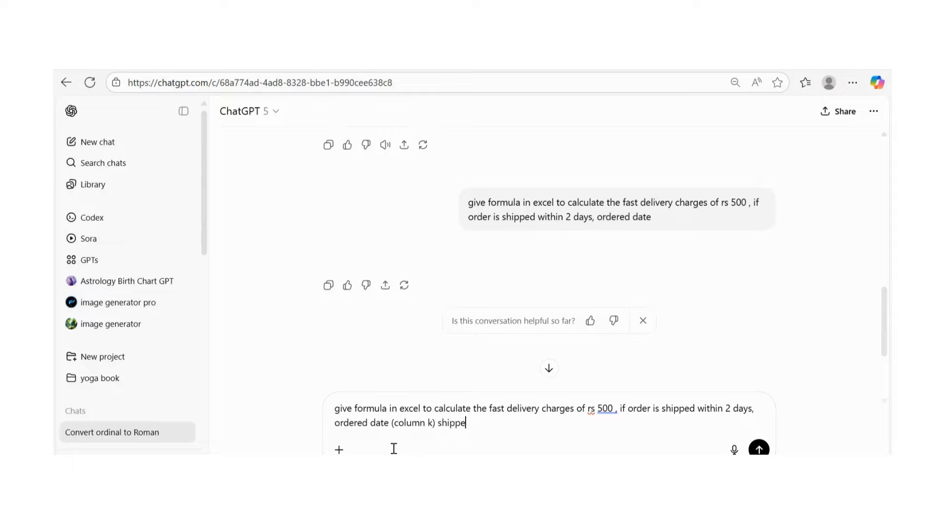
pyautogui.write('d date(column l).')
pyautogui.press('Return')
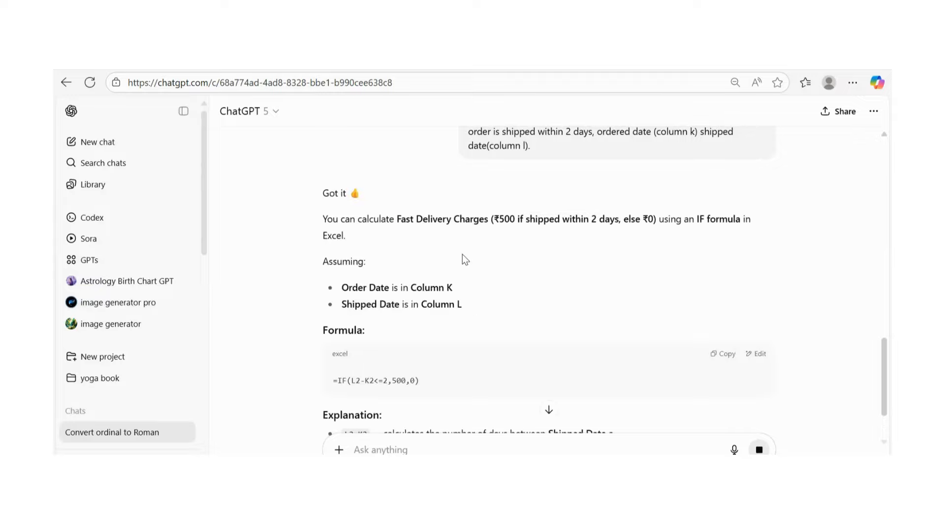
# Review the suggested IF formula with its explanation and example table, and copy the formula
pyautogui.scroll(-3, 462, 260)
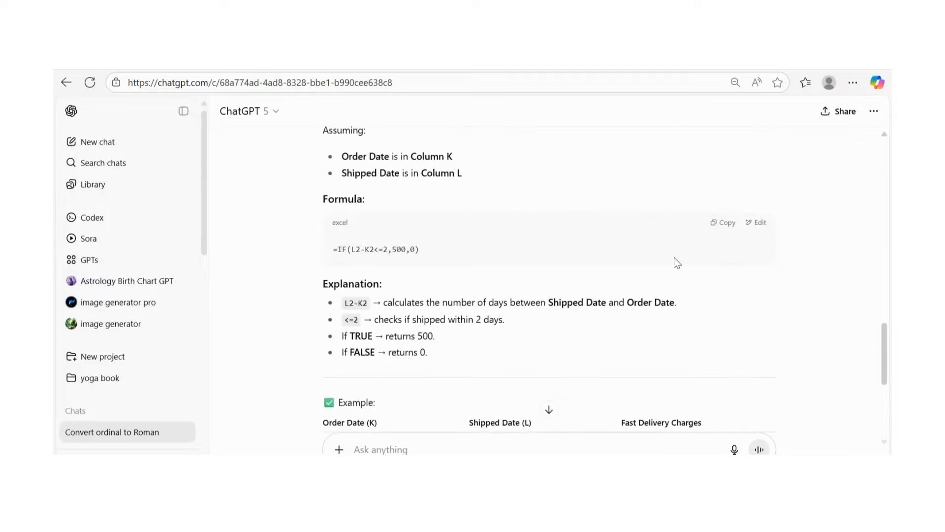
pyautogui.scroll(-3, 661, 291)
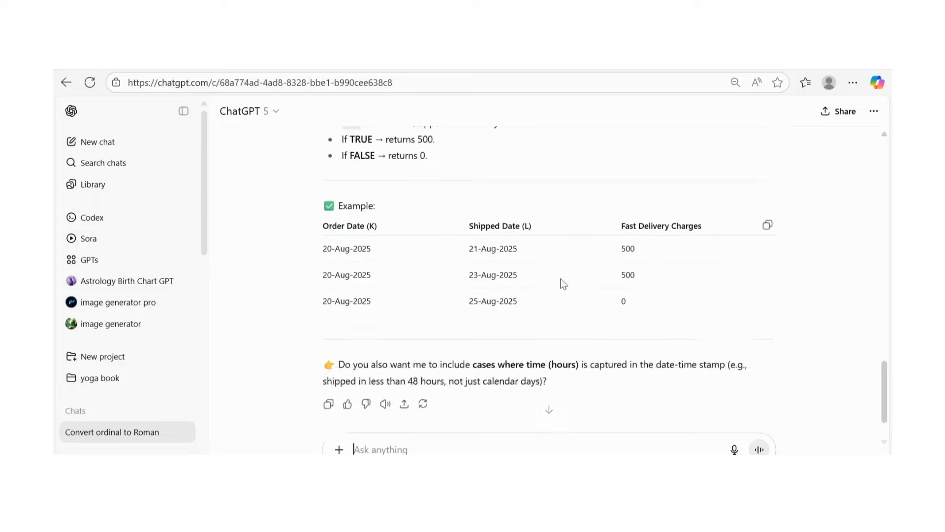
pyautogui.scroll(3, 475, 267)
pyautogui.moveTo(355, 243); pyautogui.dragTo(405, 250)
pyautogui.click(527, 251)
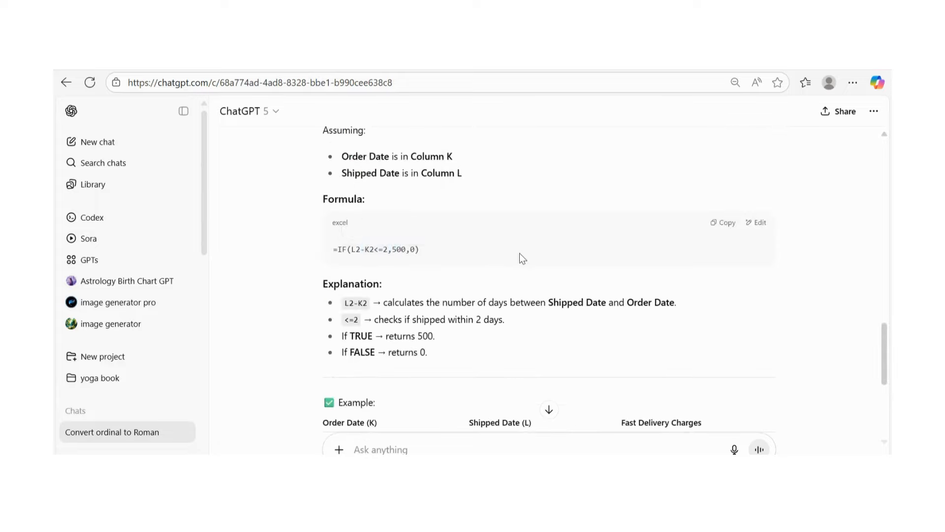
pyautogui.click(720, 223)
# Switch to Excel and enter the copied formula =IF(L2-K2<=2,500,0) in cell P2
pyautogui.hotkey('alt', 'Tab')
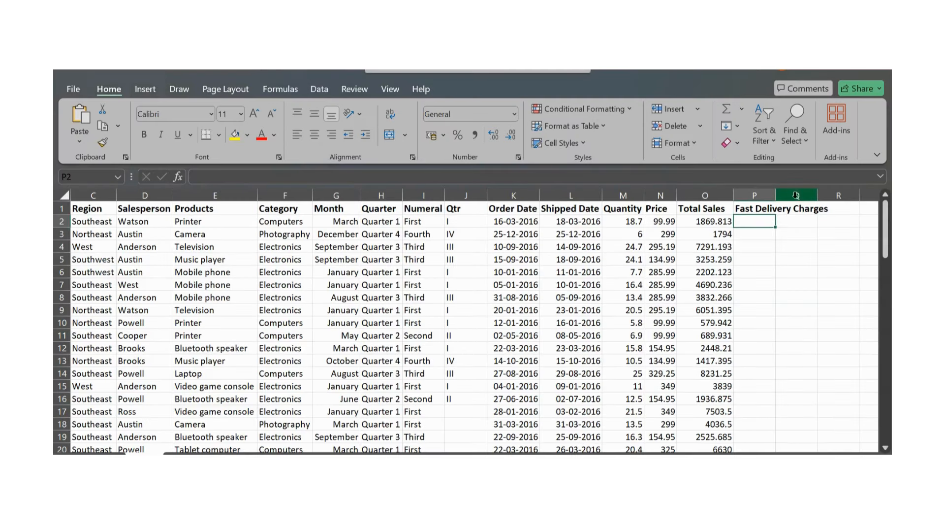
pyautogui.click(490, 177)
pyautogui.hotkey('ctrl', 'v')
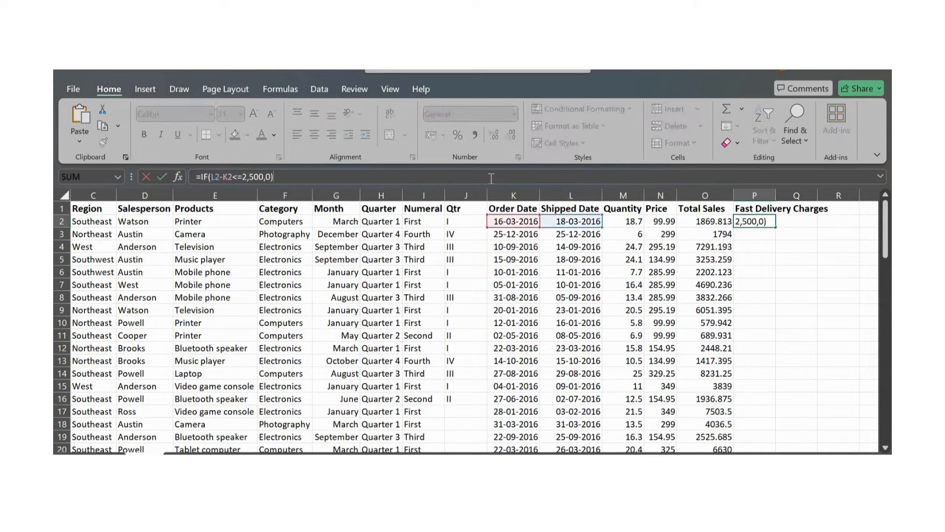
pyautogui.press('Return')
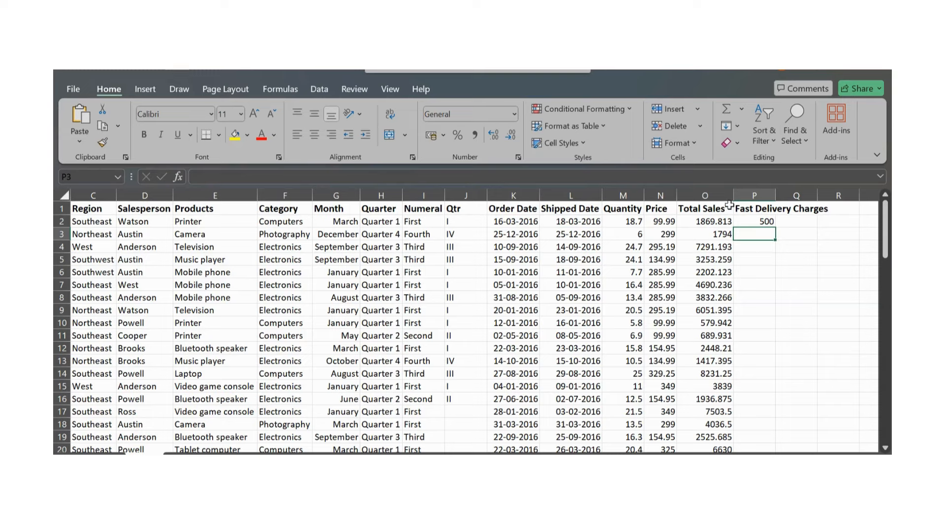
# Fill the delivery charge formula from P2 down to P19 and check the formulas in P10 and P4
pyautogui.click(760, 221)
pyautogui.moveTo(776, 227); pyautogui.dragTo(778, 446)
pyautogui.click(756, 323)
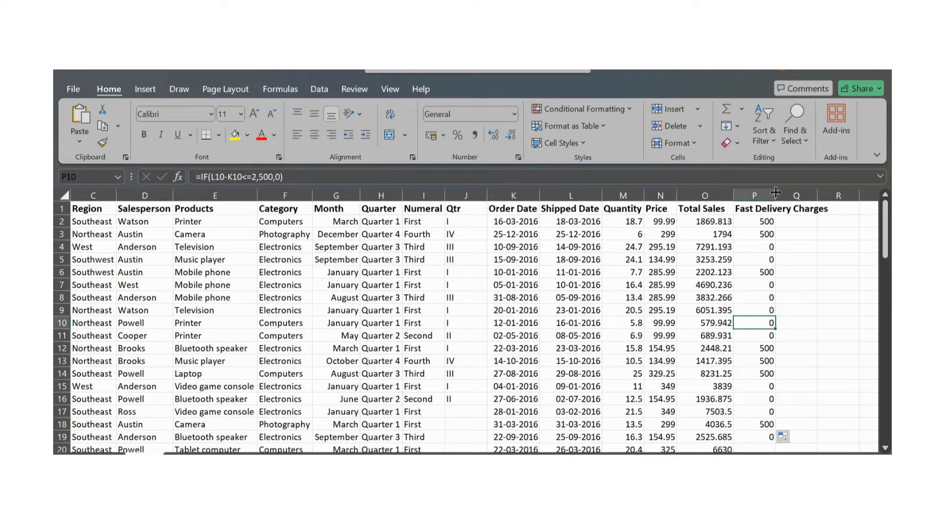
pyautogui.click(756, 248)
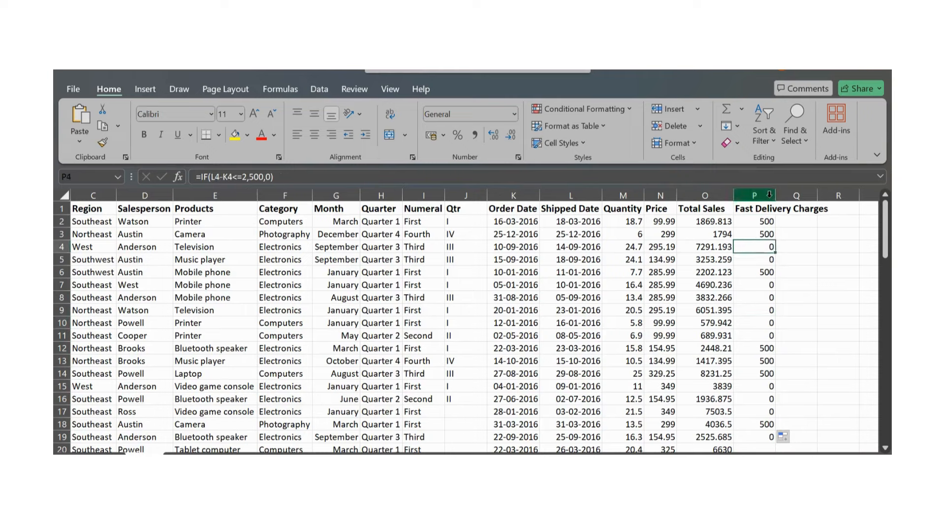
# Auto-fit the width of column P to the Fast Delivery Charges header
pyautogui.moveTo(776, 196); pyautogui.dragTo(777, 197)
pyautogui.click(708, 250)
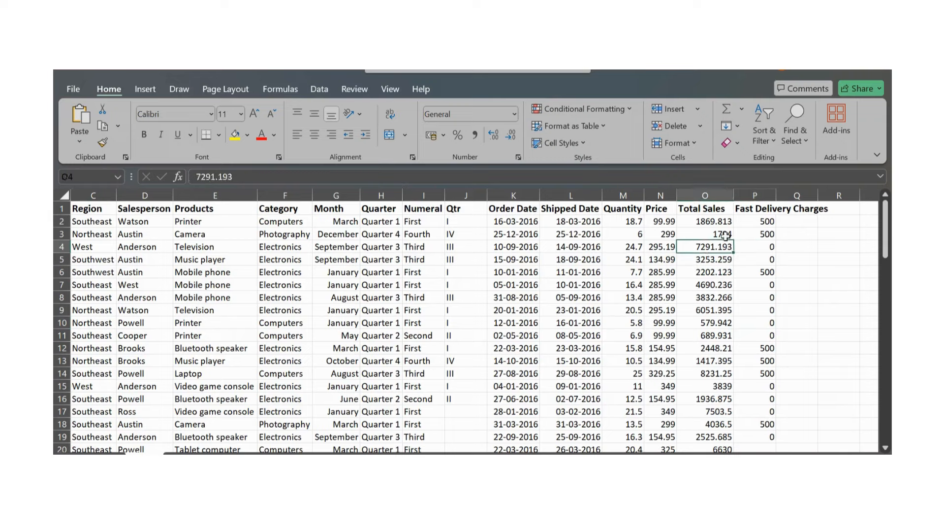
pyautogui.doubleClick(776, 195)
pyautogui.click(764, 229)
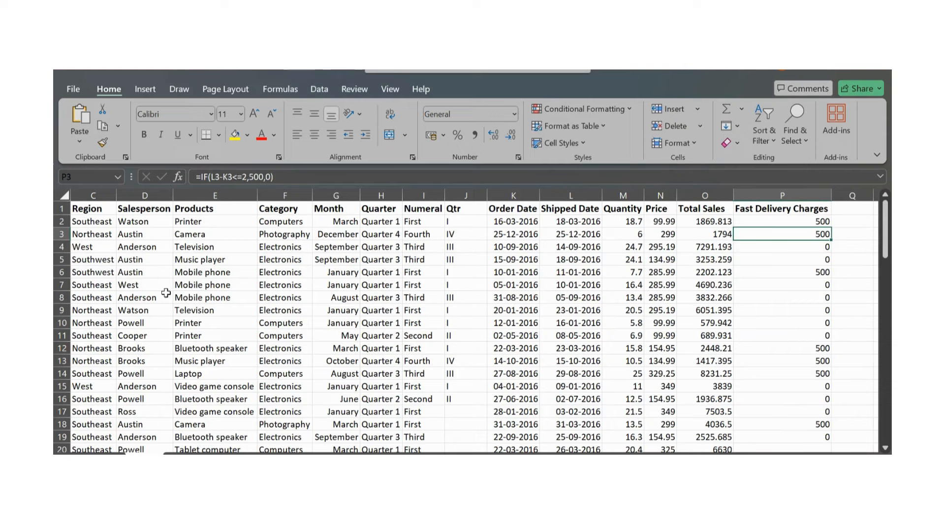
# Examine the Fast Delivery Charges, Qtr and Products columns, and the Salesperson column with its neighbouring company data
pyautogui.click(810, 294)
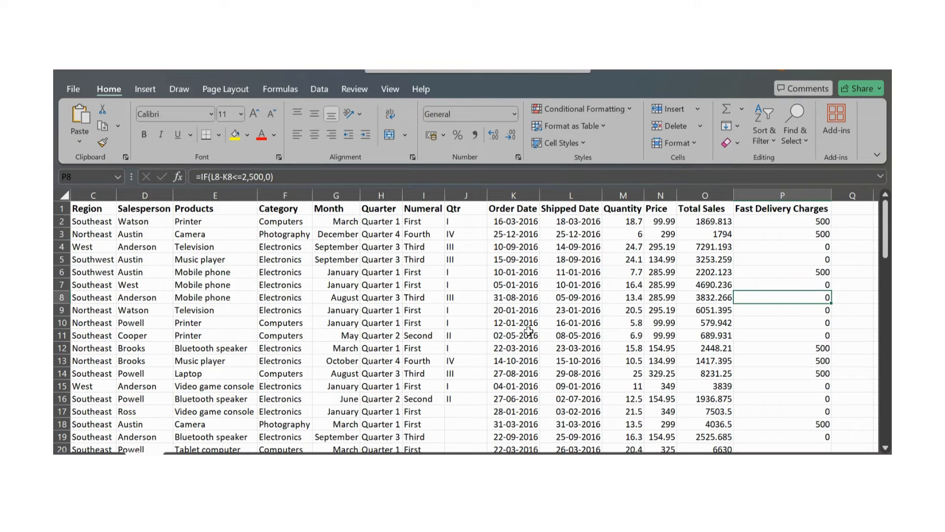
pyautogui.click(471, 279)
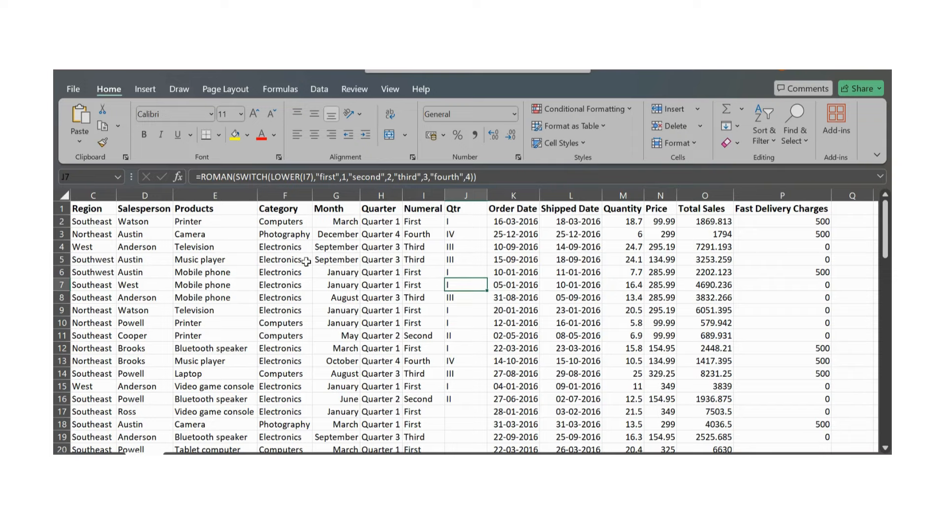
pyautogui.click(211, 241)
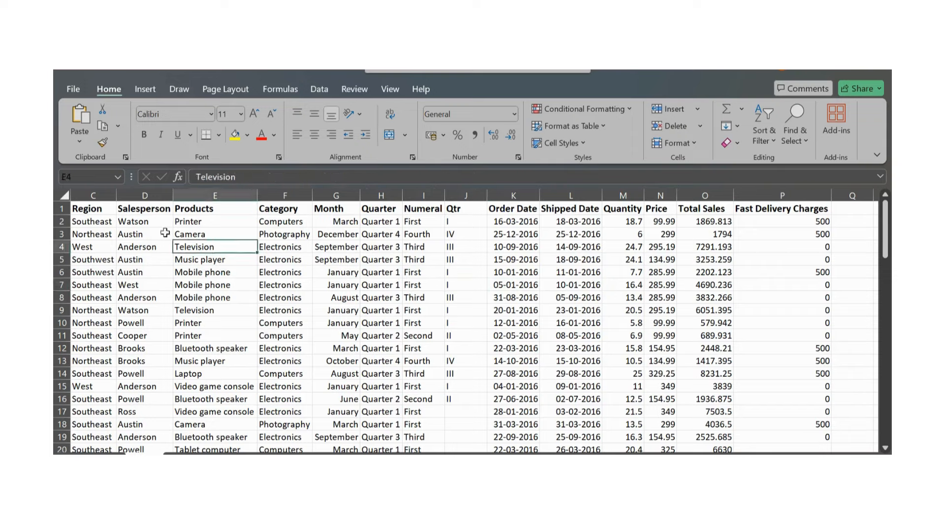
pyautogui.click(157, 231)
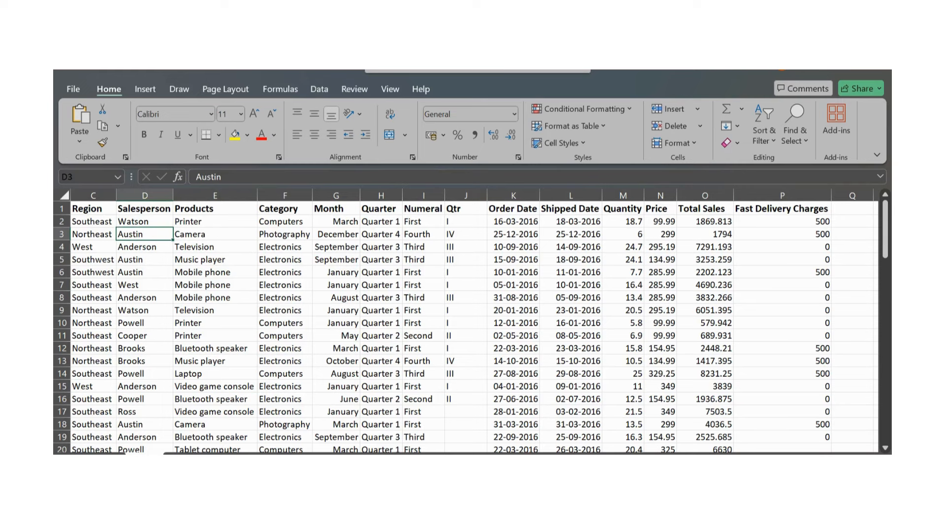
pyautogui.hscroll(-3, 398, 271)
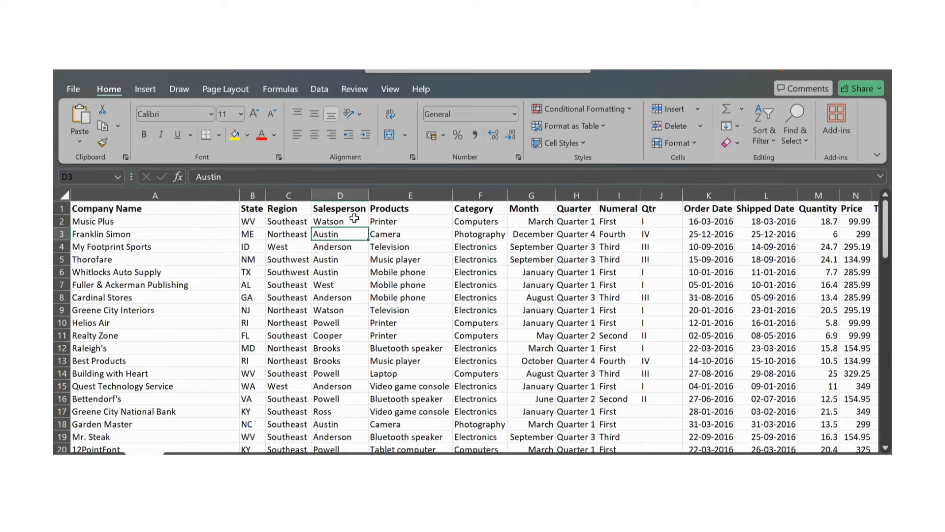
pyautogui.click(333, 289)
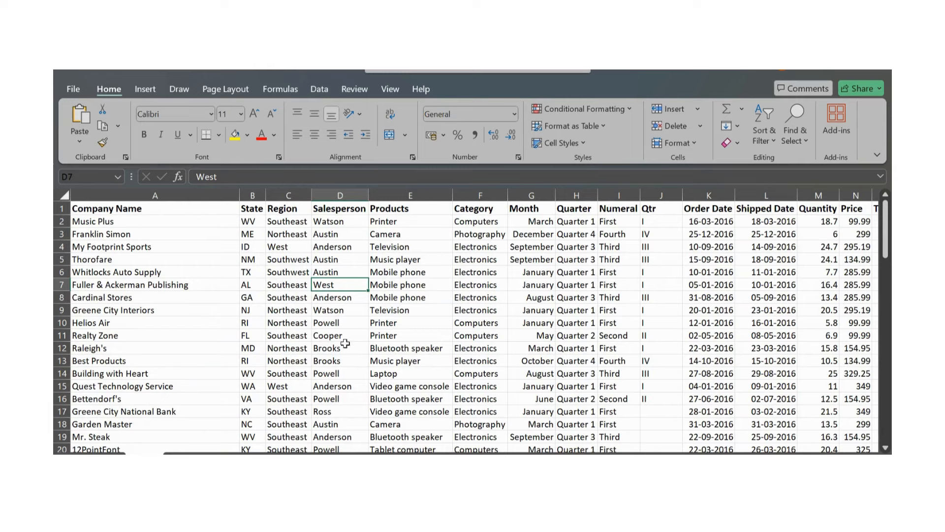
# Examine the Salesperson and Products columns and the empty columns beside Fast Delivery Charges
pyautogui.click(330, 321)
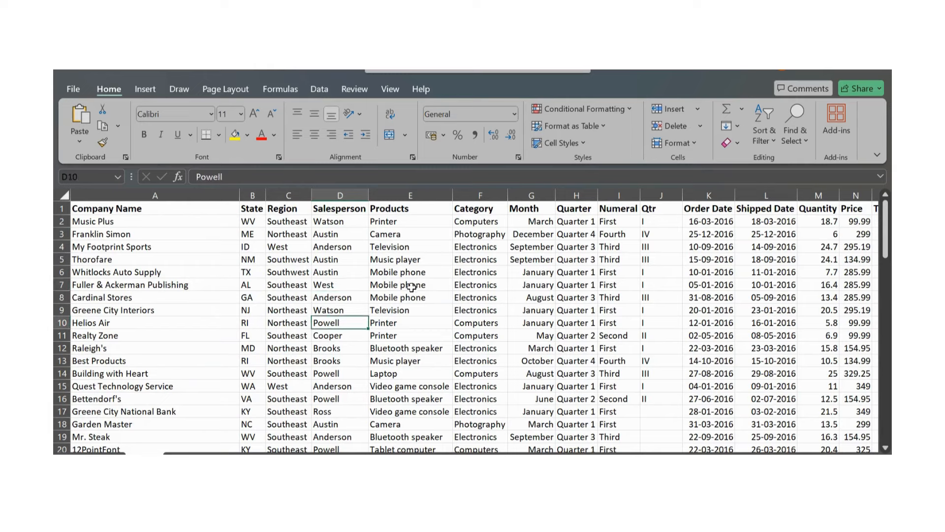
pyautogui.click(411, 287)
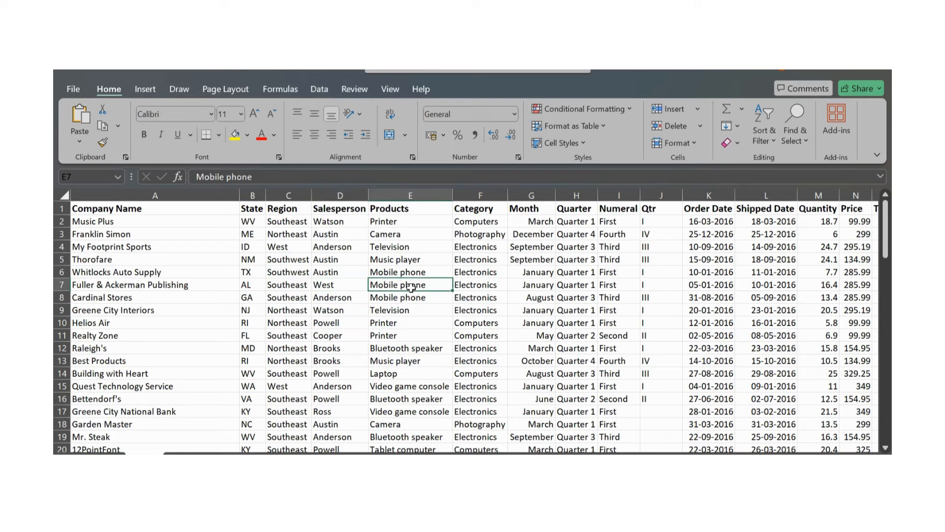
pyautogui.moveTo(650, 459); pyautogui.dragTo(674, 459)
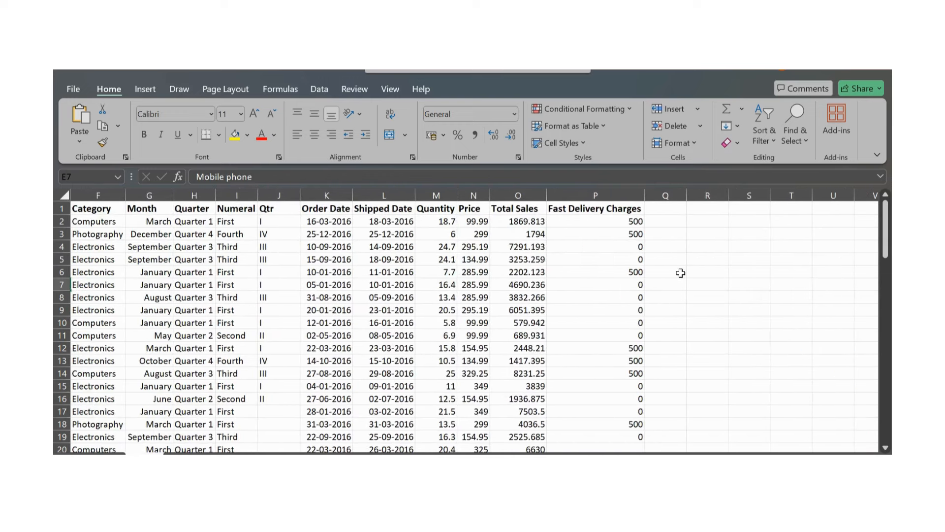
pyautogui.click(695, 231)
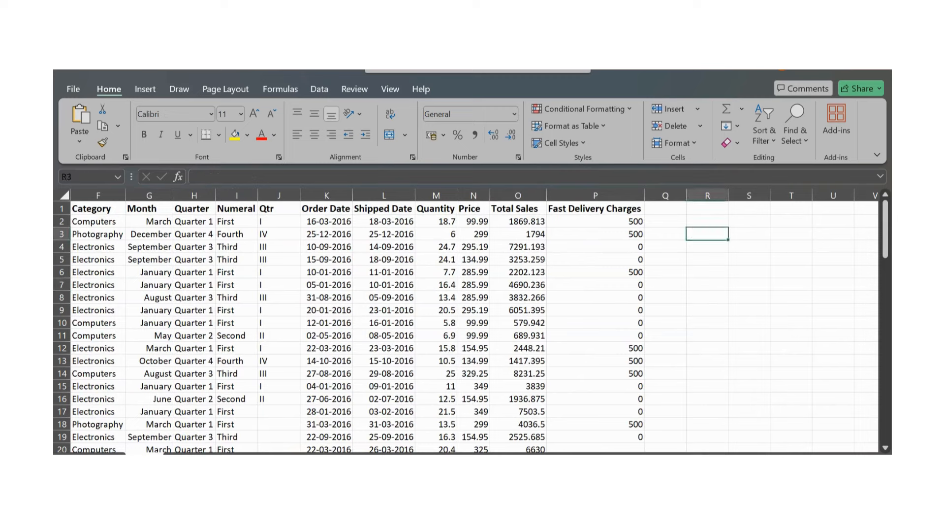
# Switch to ChatGPT and request a ready to use Excel table formula showing which salesperson (column d) is selling which products (column e)
pyautogui.moveTo(333, 497)
pyautogui.click(333, 497)
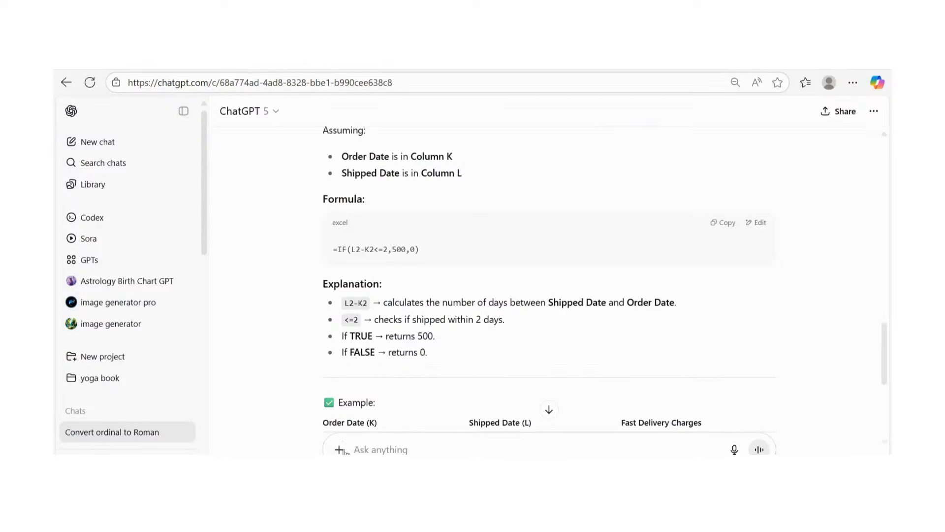
pyautogui.scroll(-5, 384, 433)
pyautogui.click(386, 448)
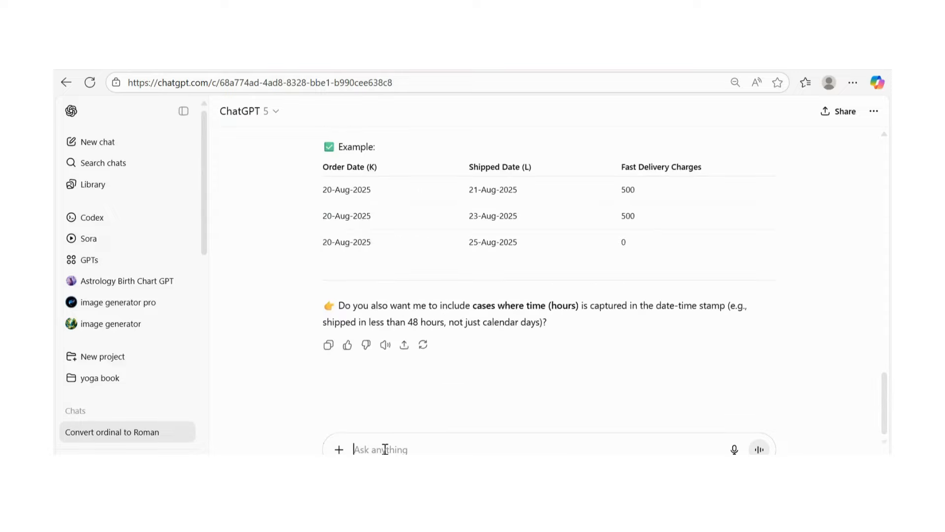
pyautogui.write('giv')
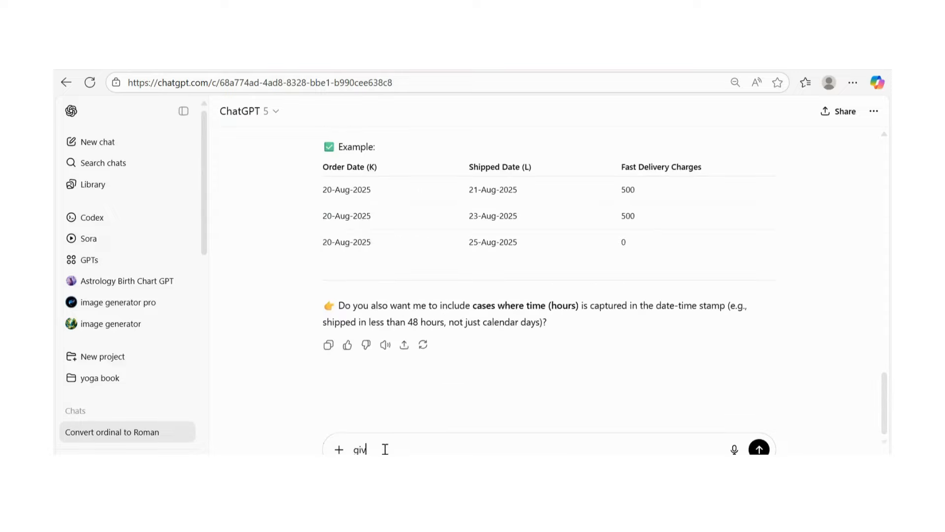
pyautogui.write('e ready to use formula')
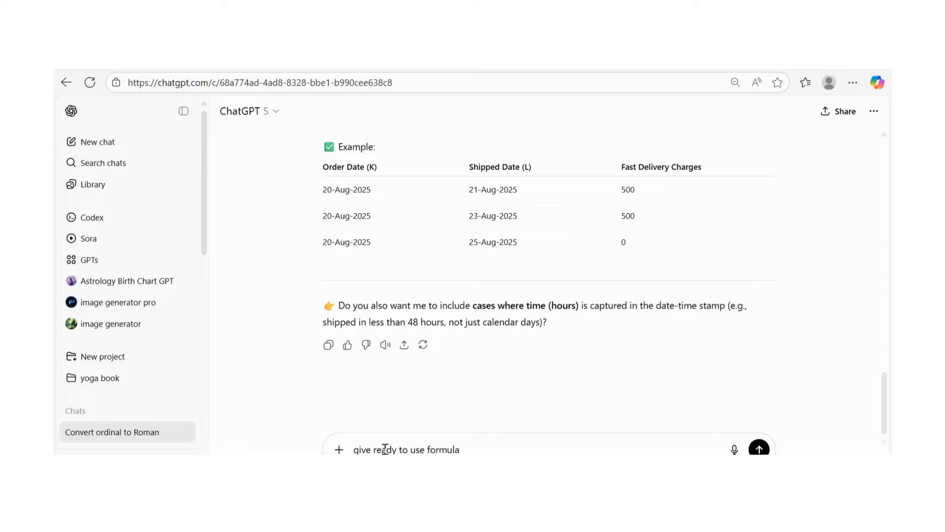
pyautogui.write(' to create table in exce')
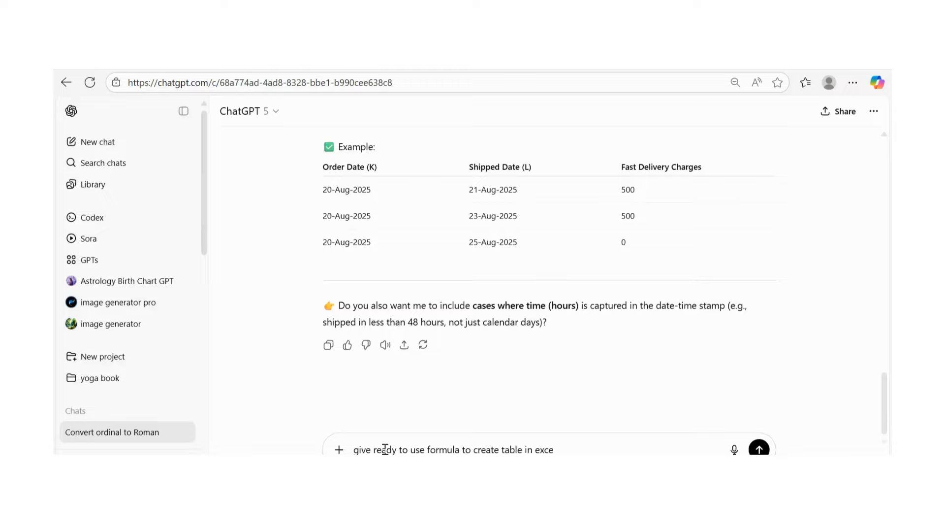
pyautogui.write('l')
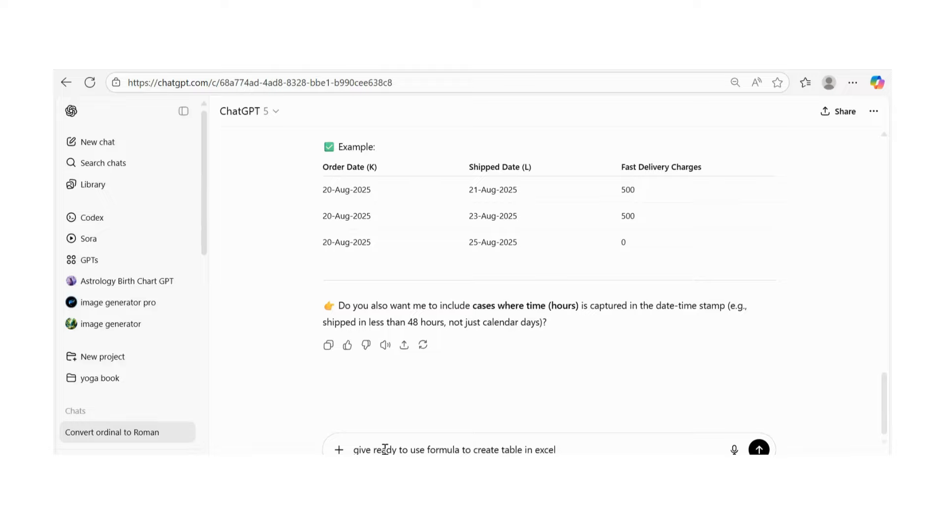
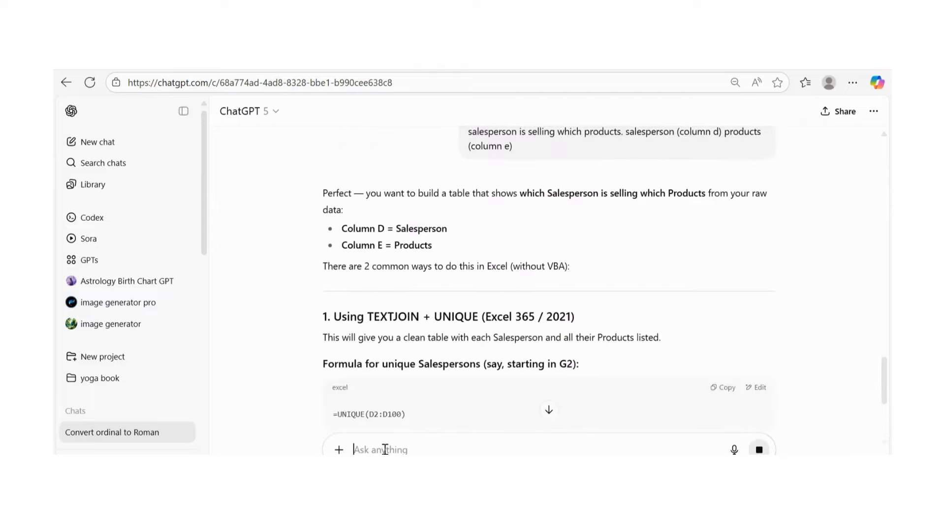
# Read ChatGPT's answer, including the UNIQUE and TEXTJOIN formulas, the output examples and the Pivot Table method
pyautogui.scroll(-4, 422, 393)
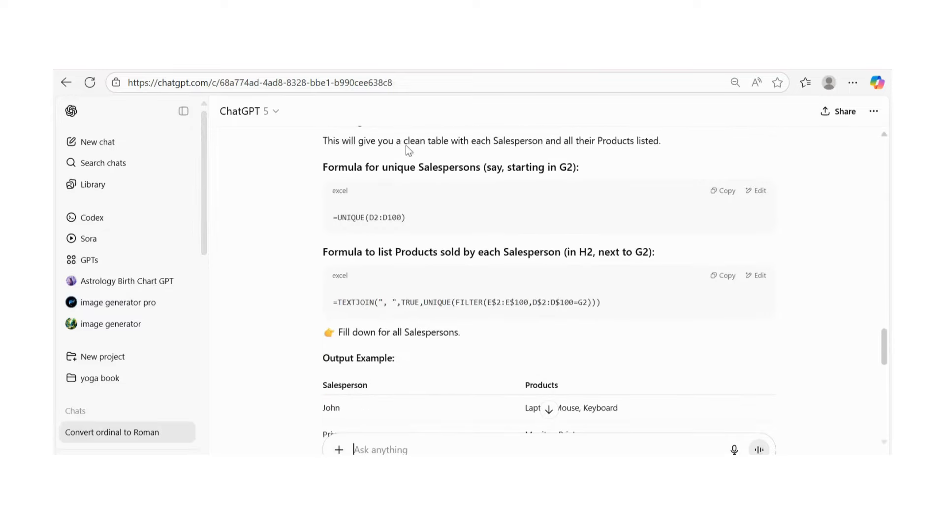
pyautogui.moveTo(403, 141); pyautogui.dragTo(493, 141)
pyautogui.click(413, 223)
pyautogui.moveTo(421, 302); pyautogui.dragTo(560, 302)
pyautogui.scroll(-4, 489, 353)
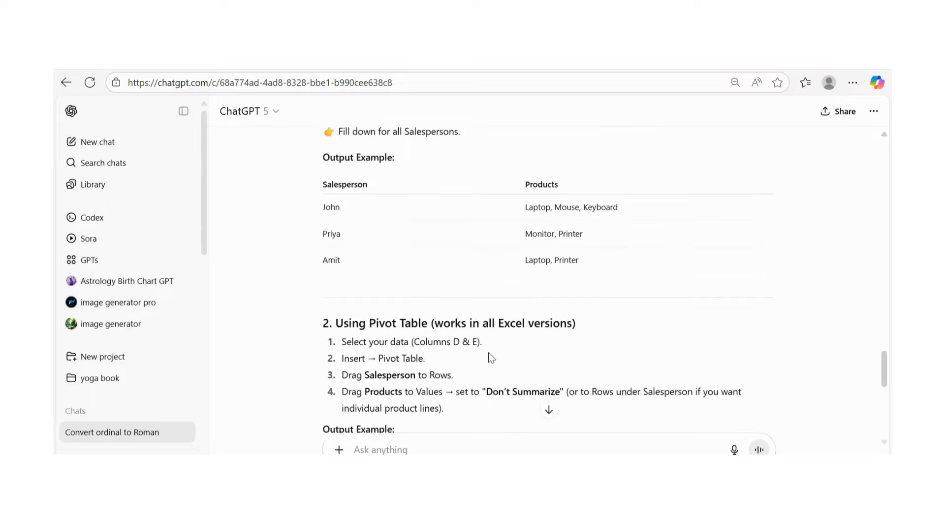
pyautogui.scroll(-1, 489, 352)
pyautogui.scroll(4, 488, 353)
pyautogui.scroll(-5, 488, 353)
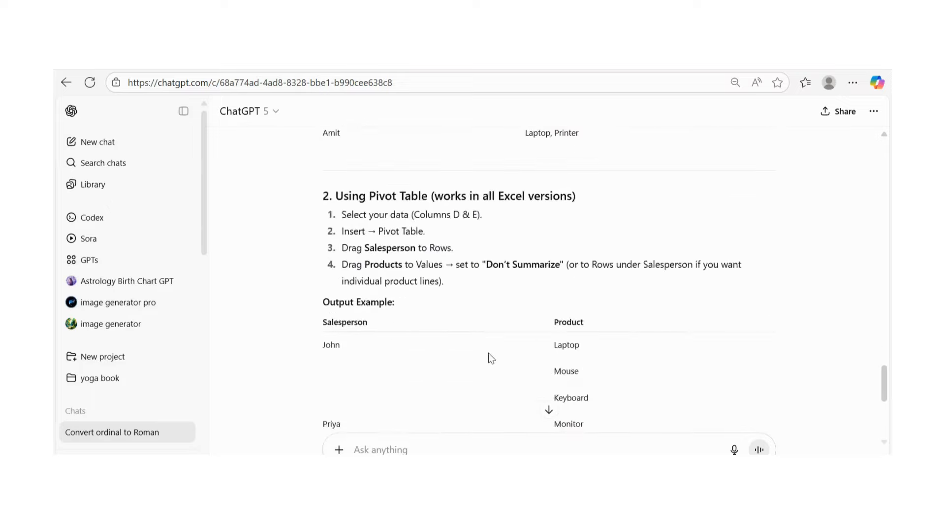
pyautogui.scroll(-4, 488, 352)
pyautogui.scroll(10, 488, 353)
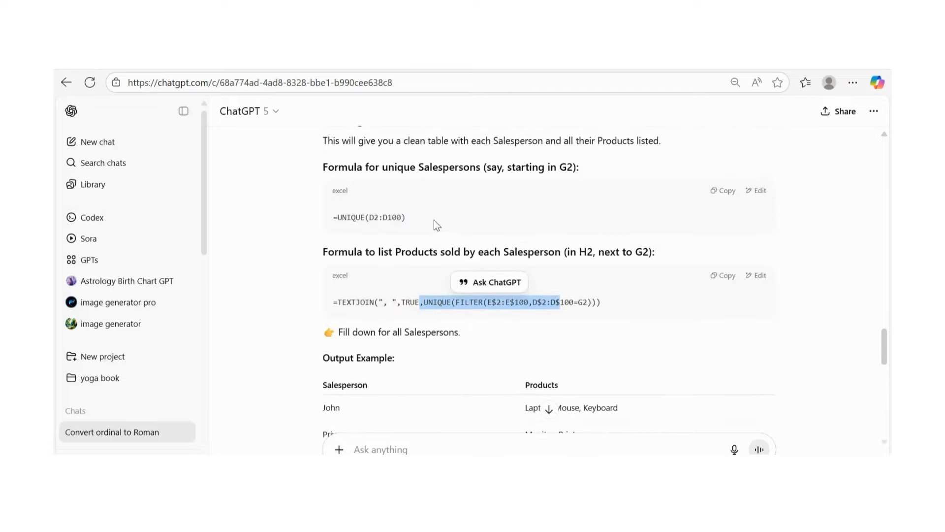
# Copy the formula =UNIQUE(D2:D100) from ChatGPT and paste it into cell Q2 of the Excel sheet
pyautogui.click(726, 191)
pyautogui.hotkey('alt', 'Tab')
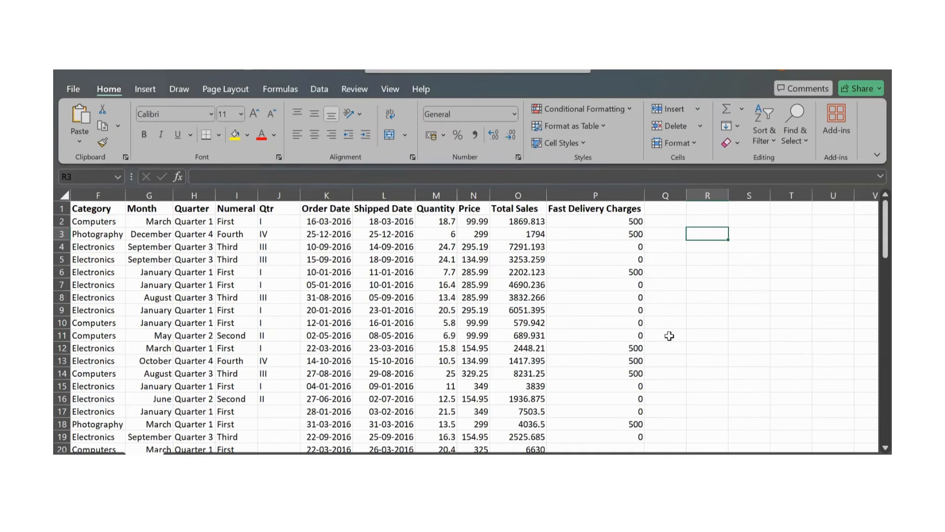
pyautogui.click(673, 220)
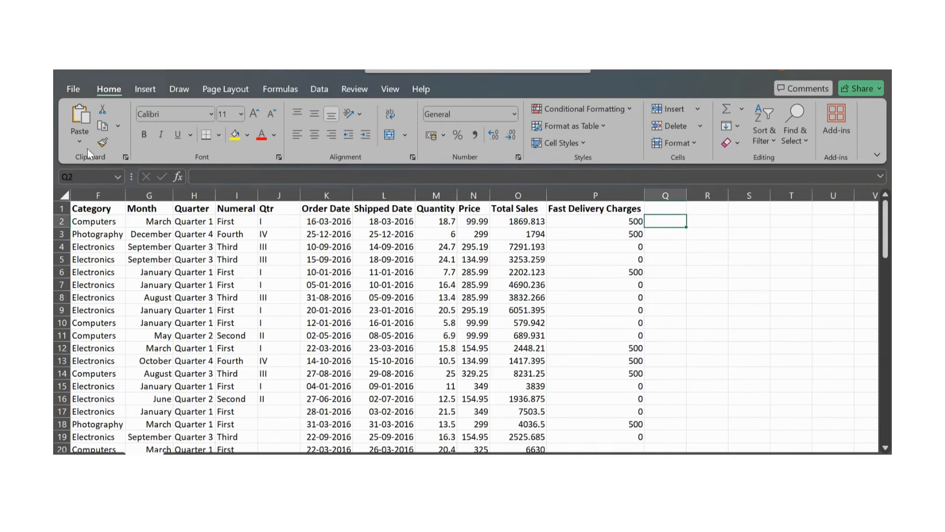
pyautogui.click(81, 117)
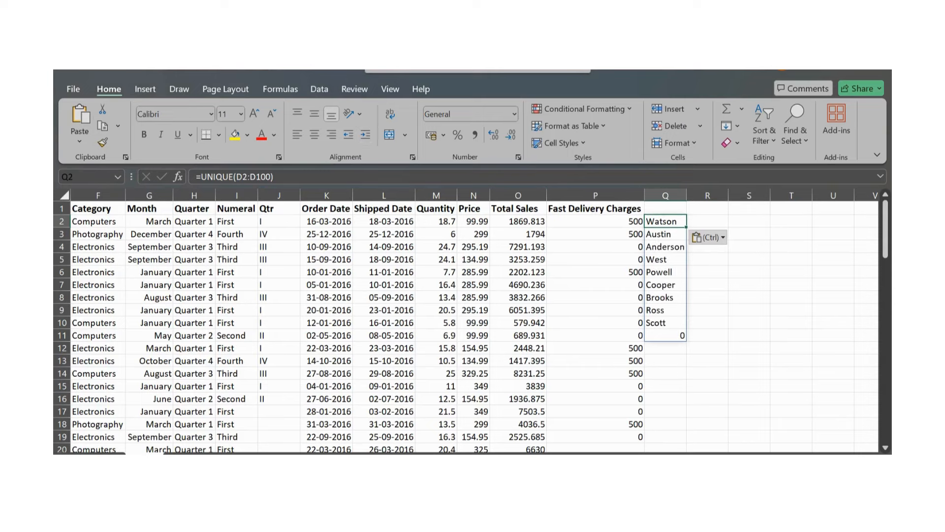
# Copy the TEXTJOIN formula for products per salesperson from ChatGPT and return to cell R2 in Excel
pyautogui.hotkey('alt', 'Tab')
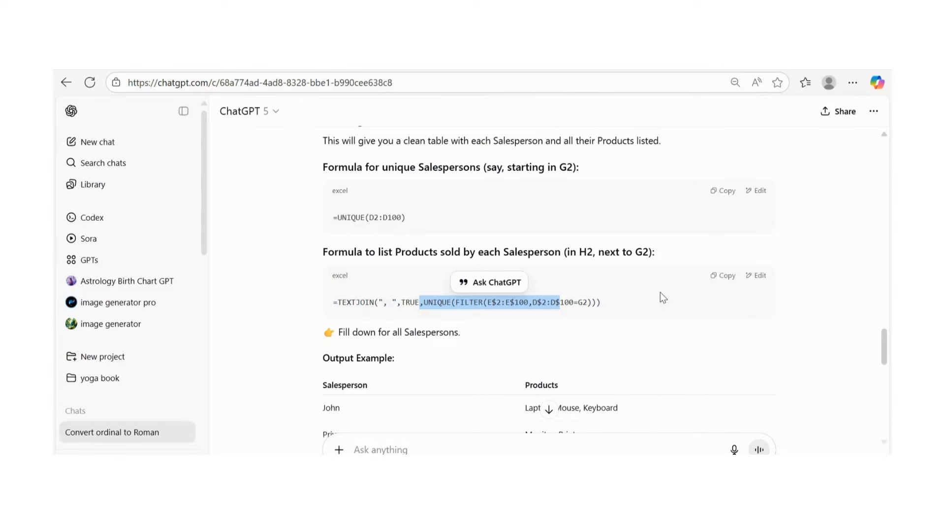
pyautogui.click(723, 275)
pyautogui.hotkey('alt', 'Tab')
pyautogui.click(723, 222)
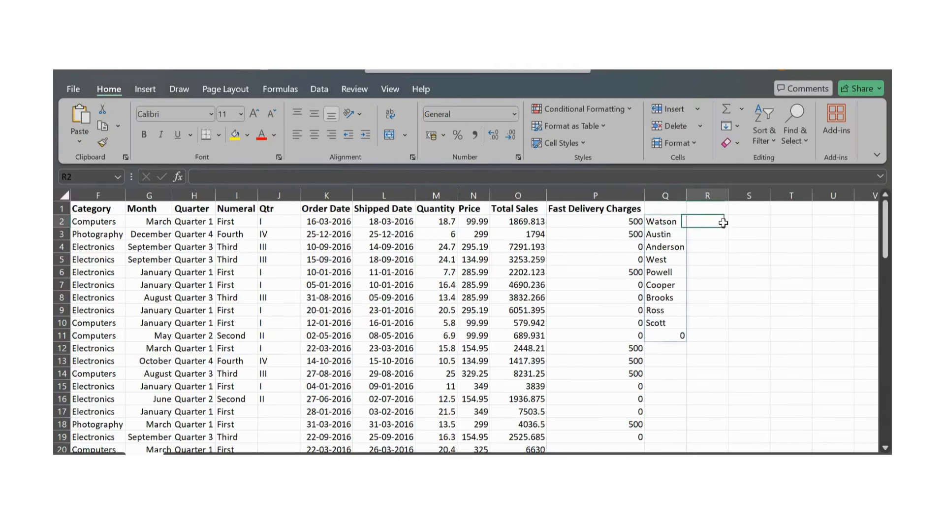
pyautogui.click(735, 251)
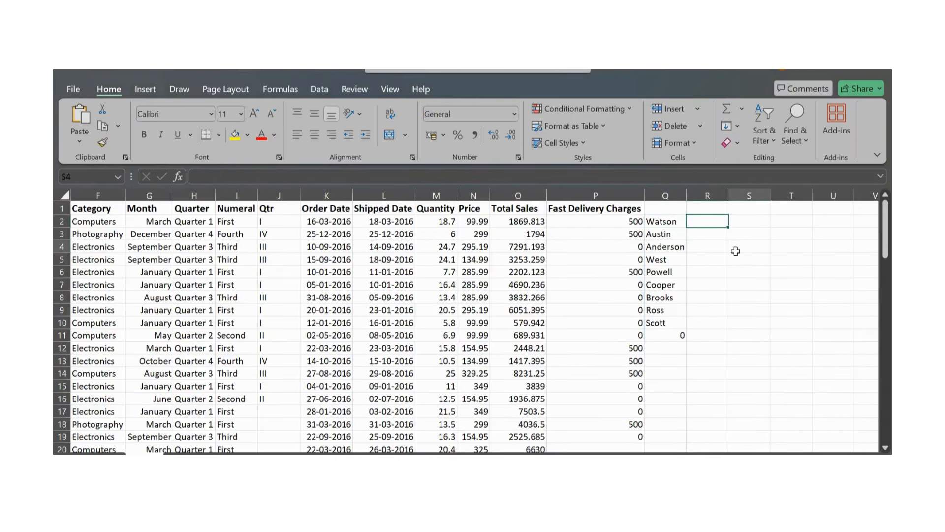
pyautogui.click(223, 178)
pyautogui.hotkey('ctrl', 'v')
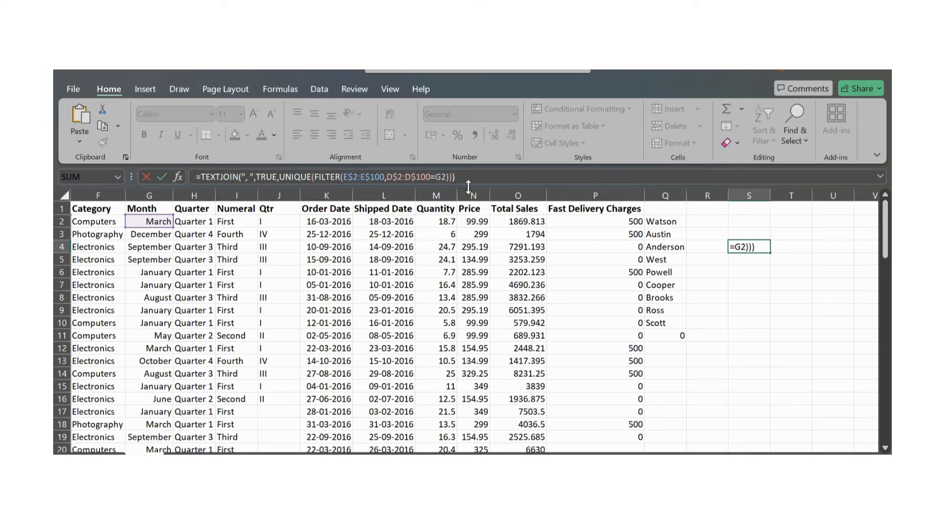
pyautogui.click(438, 176)
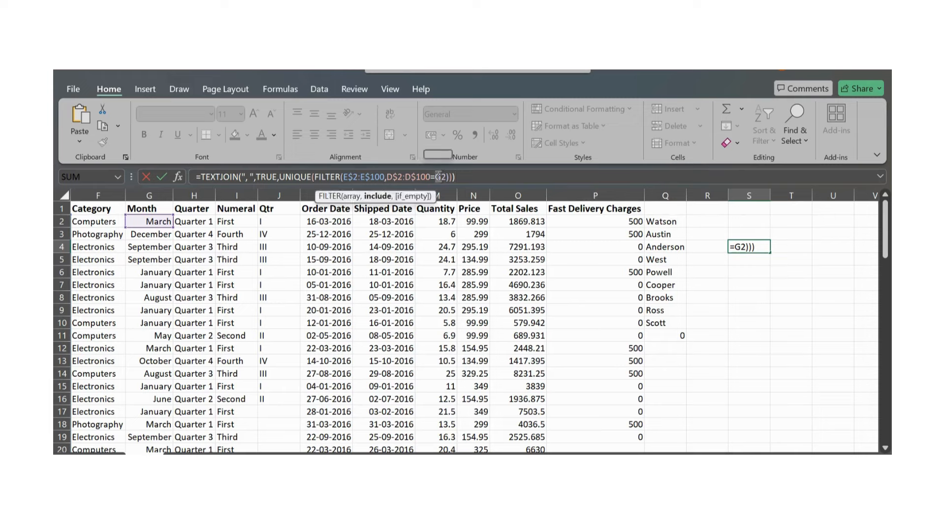
pyautogui.press('Delete')
pyautogui.write('Q')
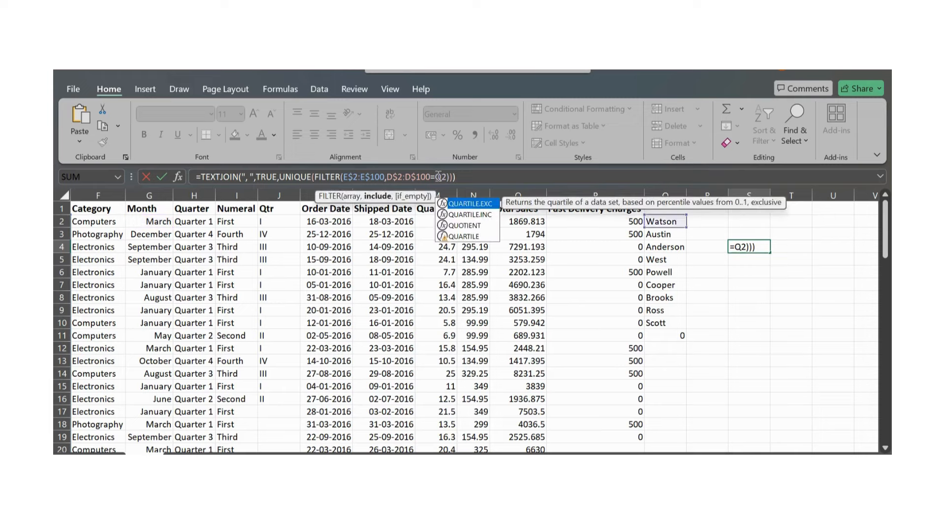
pyautogui.press('Return')
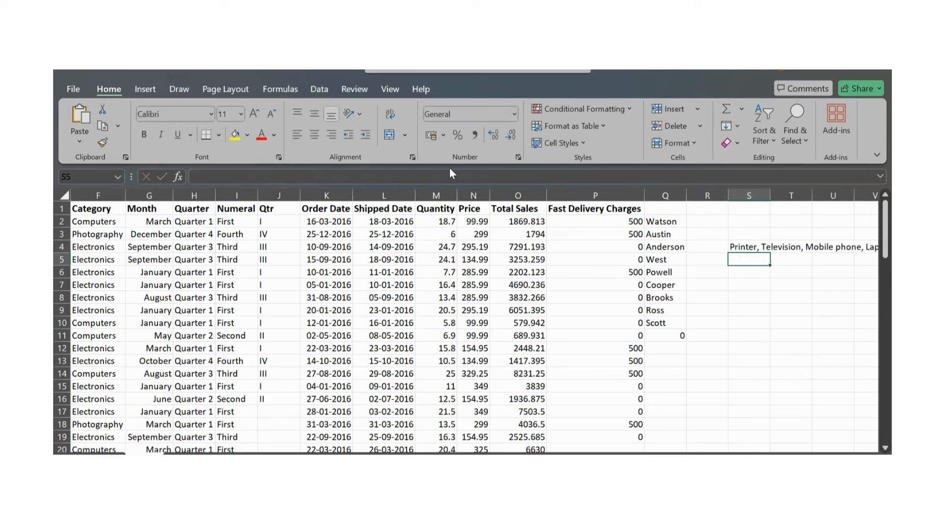
pyautogui.click(746, 245)
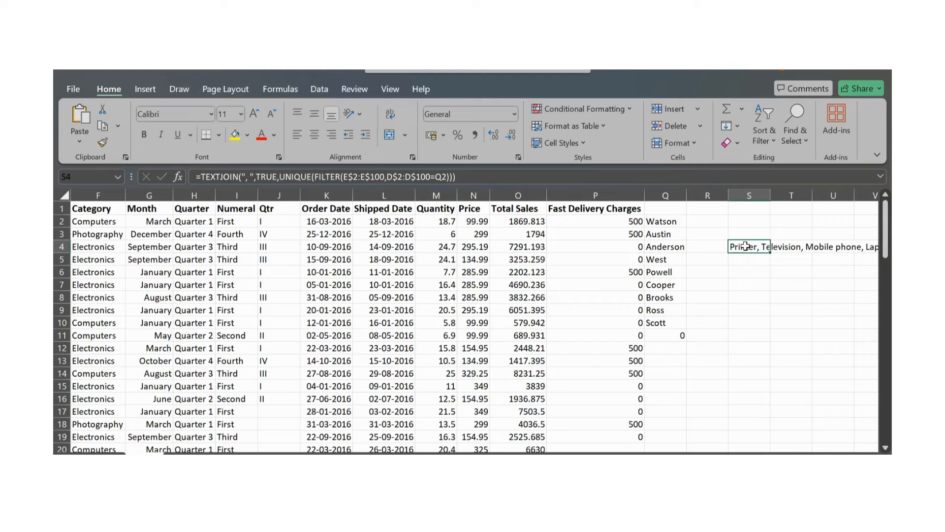
pyautogui.press('Delete')
# Enter the copied formula in R2 with its criterion changed to Q2: =TEXTJOIN(", ",TRUE,UNIQUE(FILTER(E$2:E$100,D$2:D$100=Q2)))
pyautogui.click(699, 221)
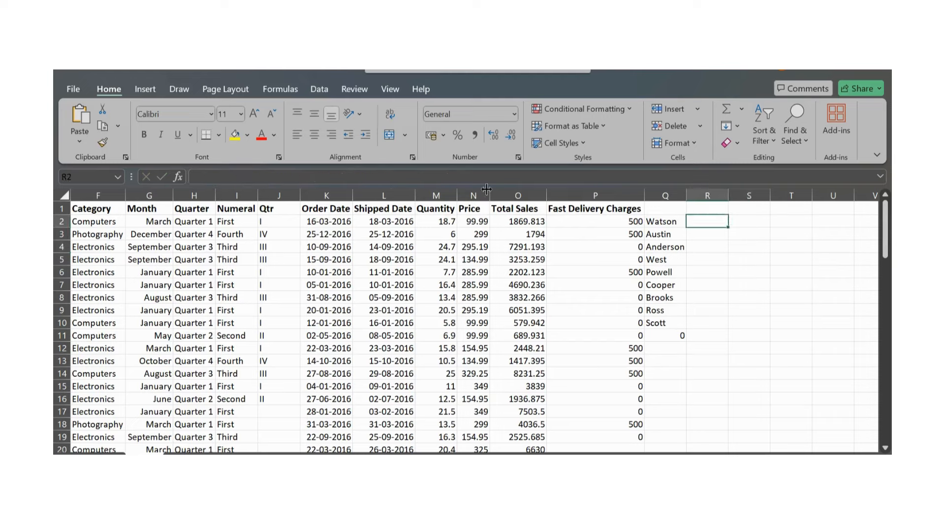
pyautogui.click(491, 176)
pyautogui.hotkey('ctrl', 'v')
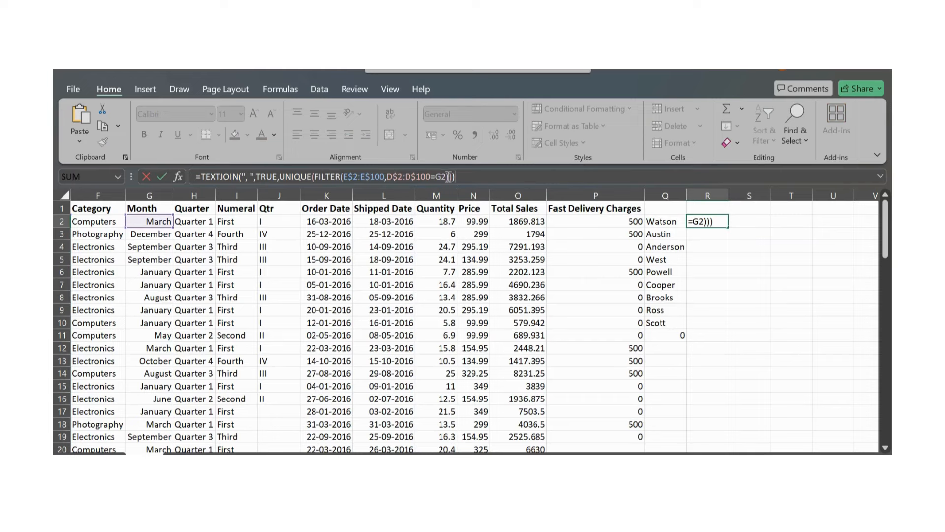
pyautogui.click(442, 176)
pyautogui.press('BackSpace')
pyautogui.write('Q')
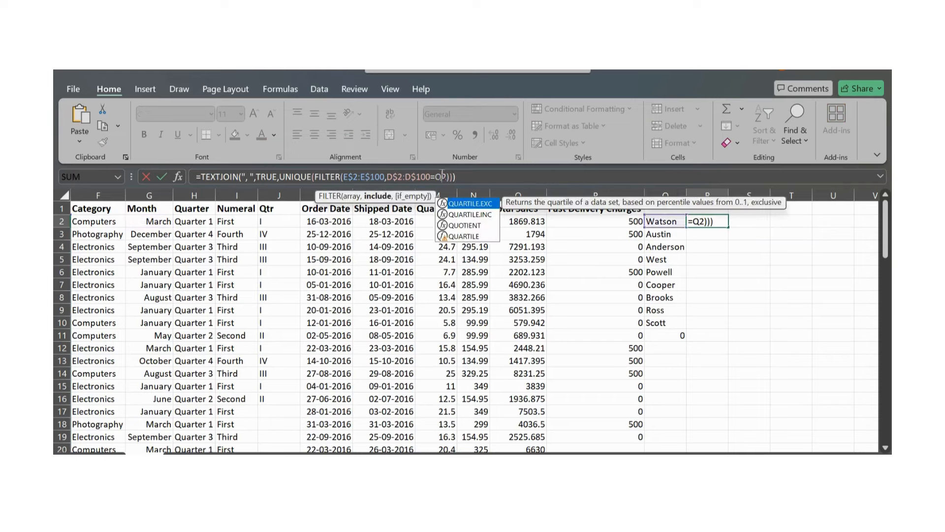
pyautogui.press('Return')
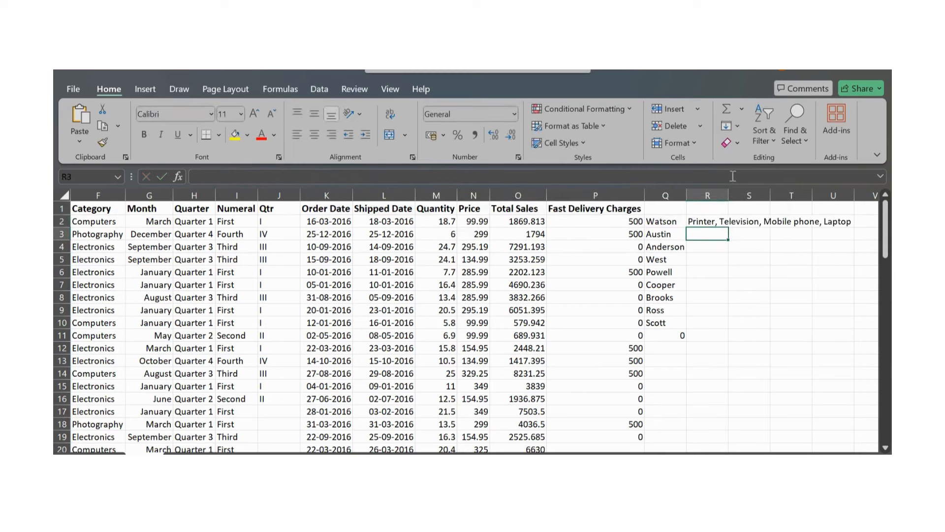
# Fill the TEXTJOIN formula from R2 down to R10 and auto-fit the width of column R
pyautogui.click(711, 219)
pyautogui.moveTo(728, 240); pyautogui.dragTo(723, 329)
pyautogui.click(721, 297)
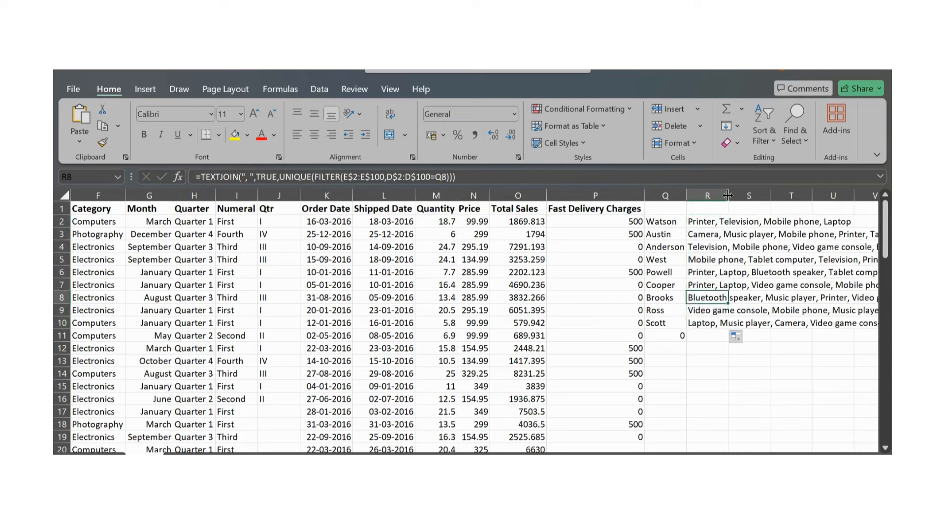
pyautogui.moveTo(728, 195); pyautogui.dragTo(728, 194)
# Check the product lists beside the unique salespersons in columns Q and R and the source Salesperson column
pyautogui.click(674, 260)
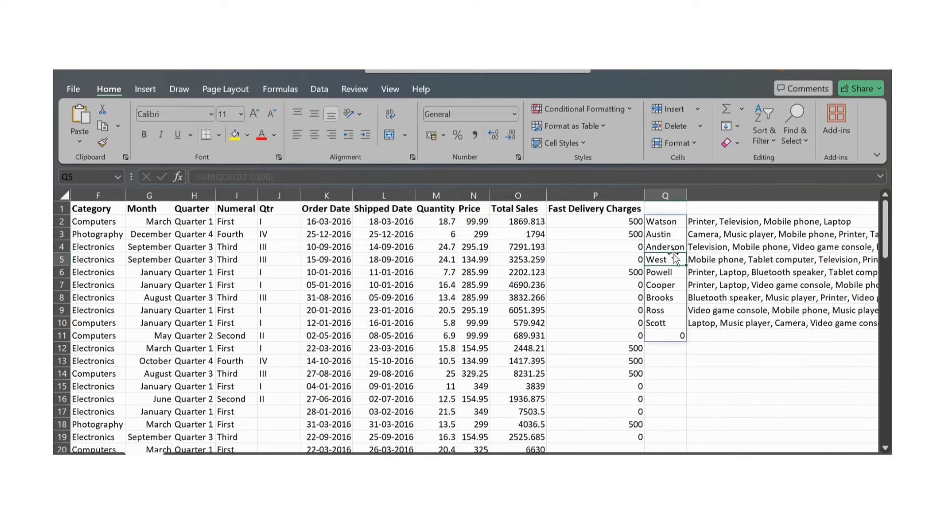
pyautogui.click(722, 251)
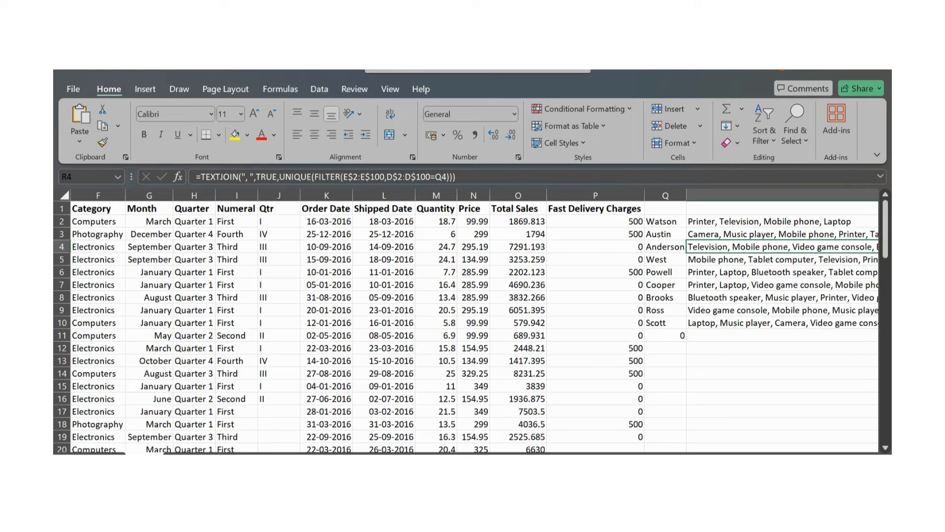
pyautogui.hscroll(-5, 472, 320)
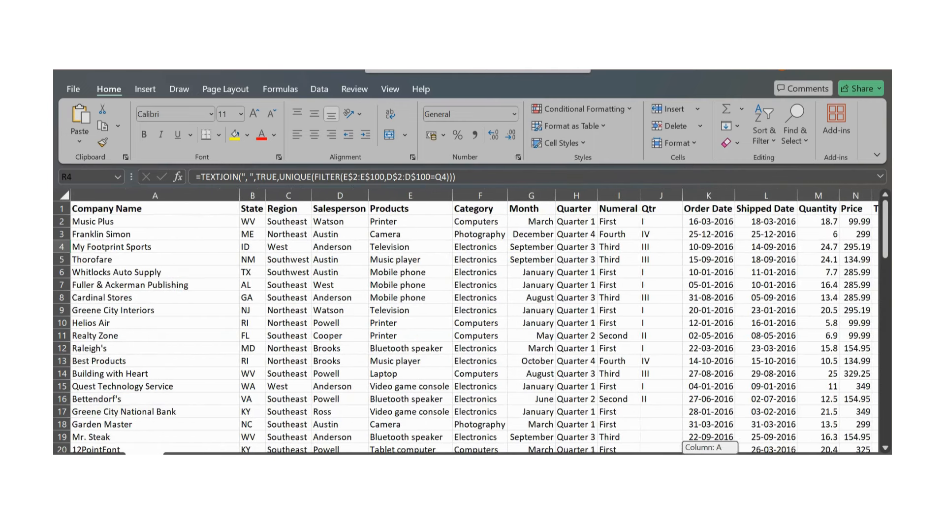
pyautogui.click(352, 274)
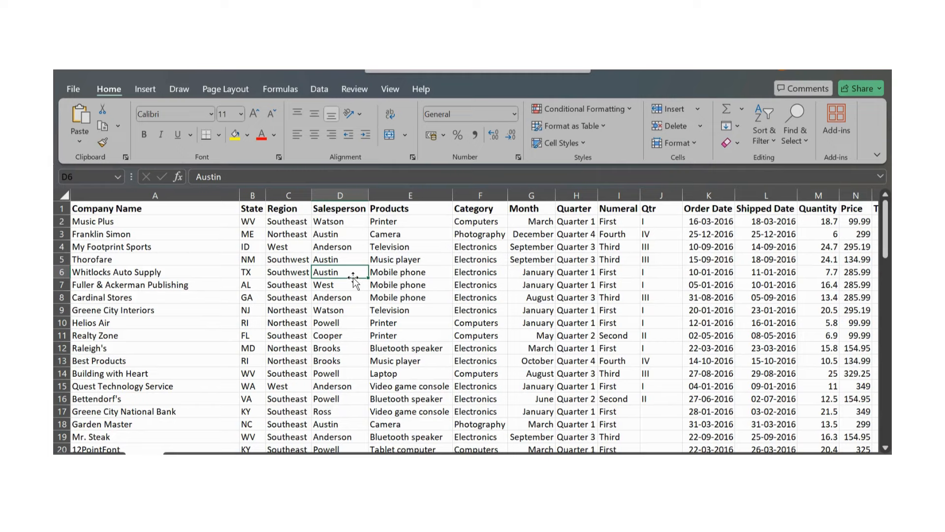
# Insert a blank column between the Region and Salesperson columns of the sales sheet
pyautogui.click(298, 191)
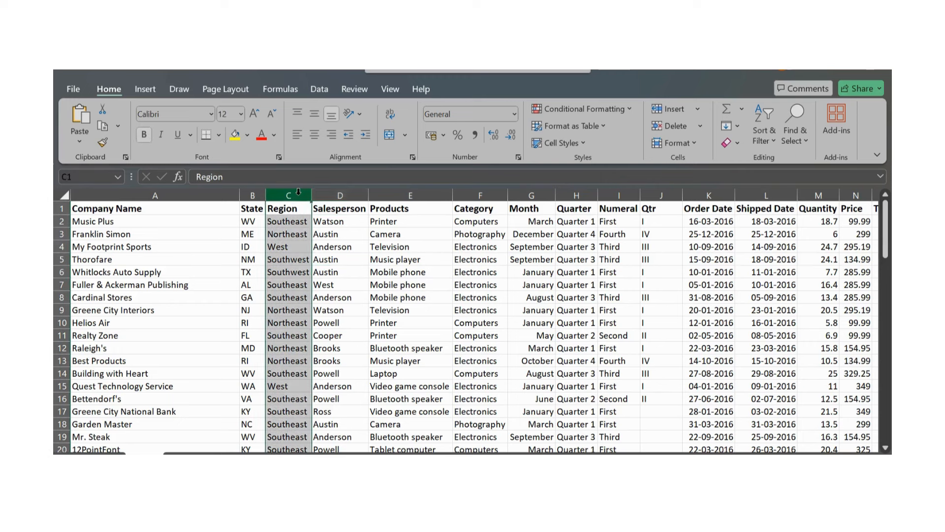
pyautogui.rightClick(340, 194)
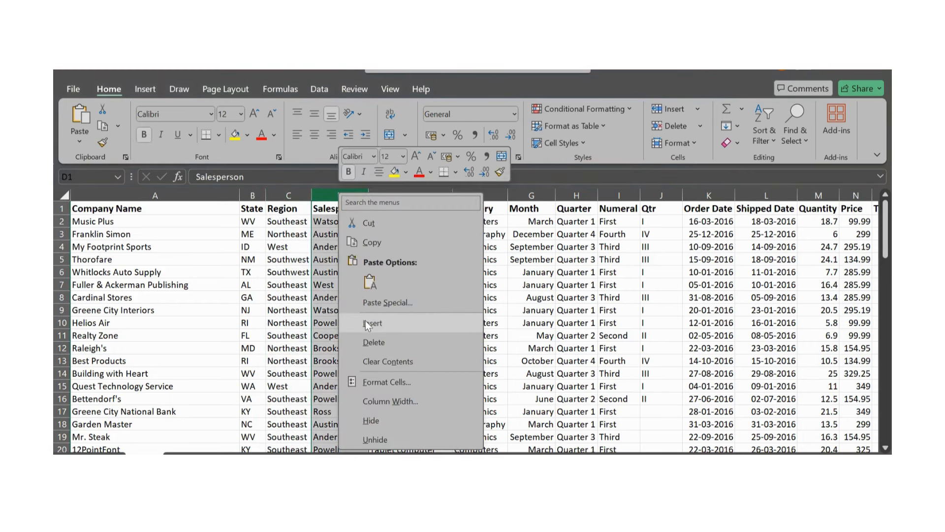
pyautogui.click(373, 323)
pyautogui.click(335, 235)
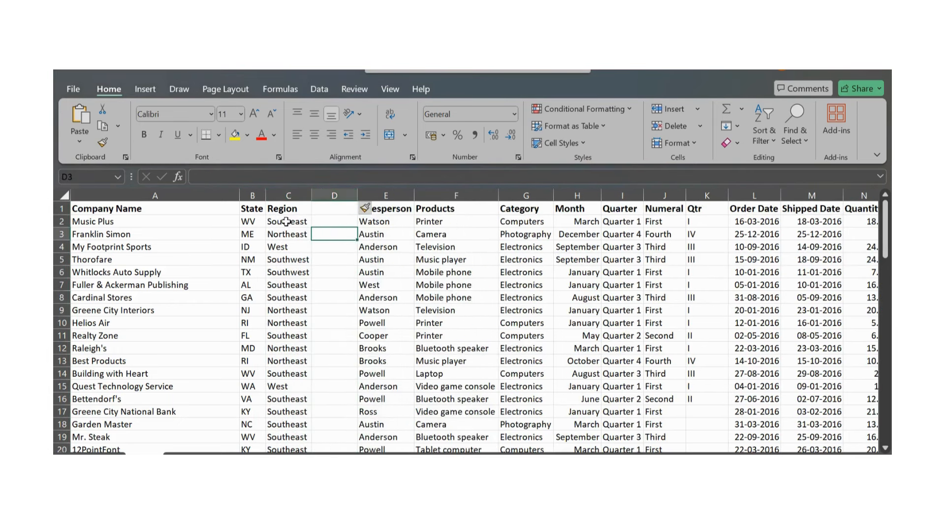
# Enter the header "Region Code" in cell D1 of the blank column beside Region
pyautogui.click(286, 222)
pyautogui.click(332, 209)
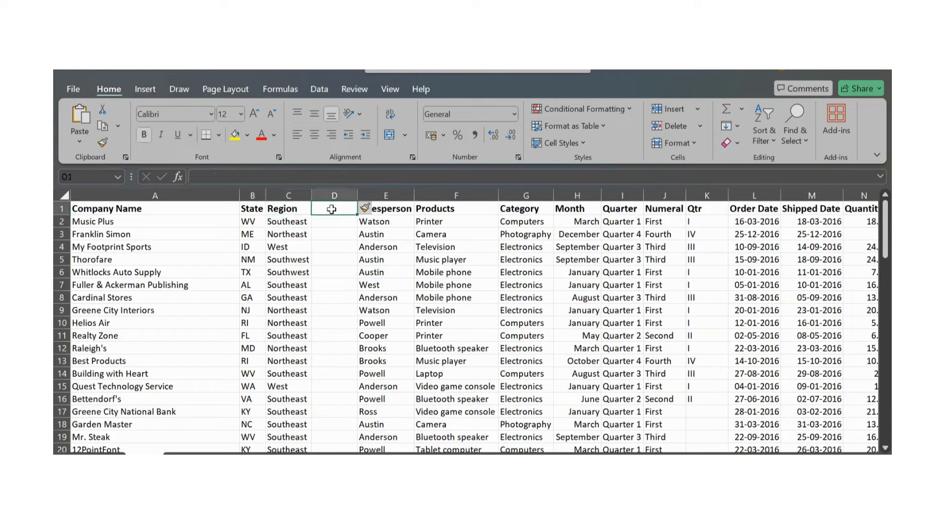
pyautogui.write('Re')
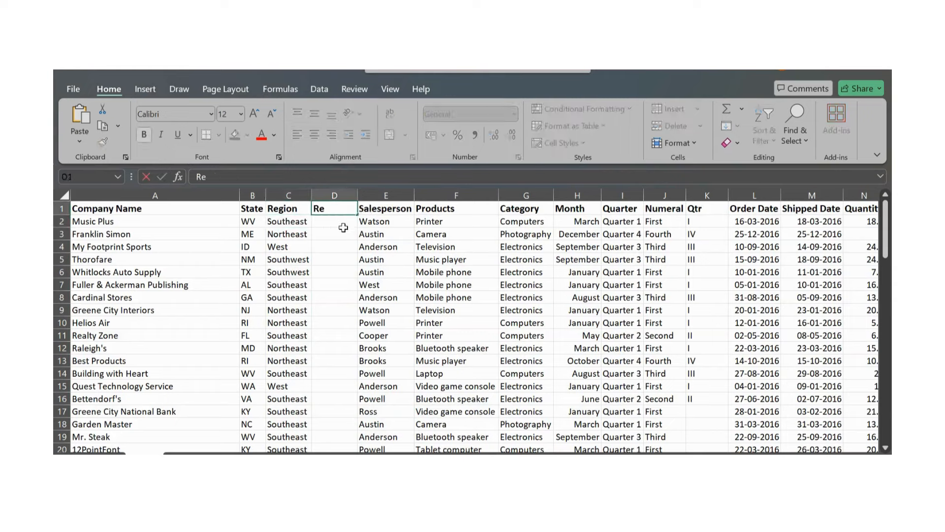
pyautogui.write('gion Code')
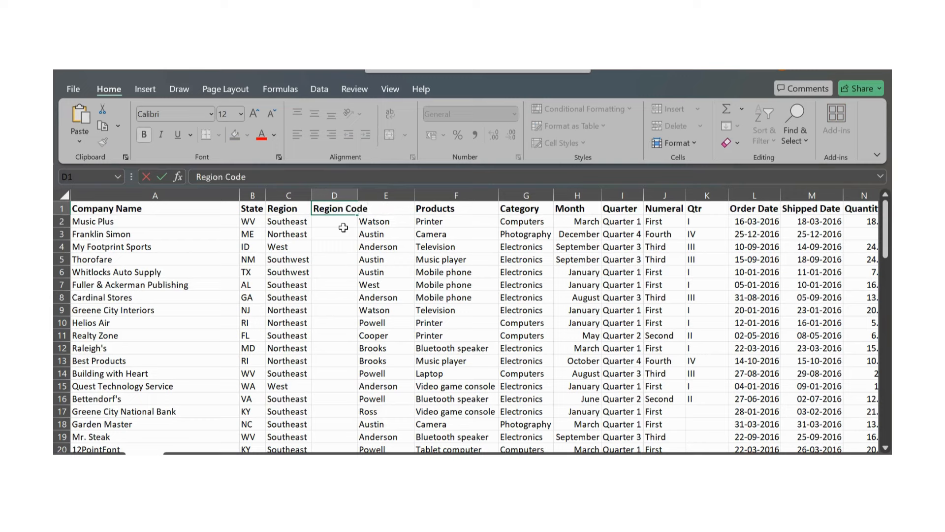
pyautogui.press('Return')
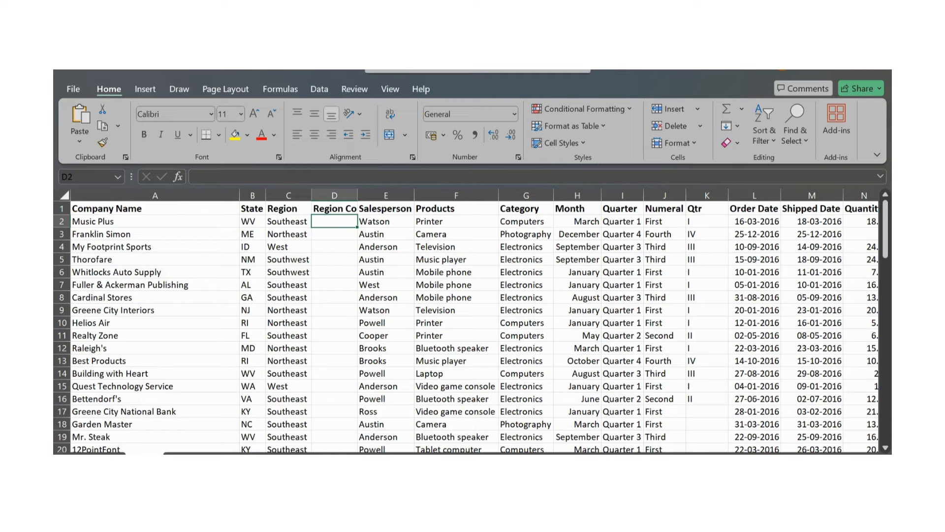
# Switch to ChatGPT and write the prompt "give excel formula to generate abbreviations for region name." without sending it
pyautogui.moveTo(332, 454)
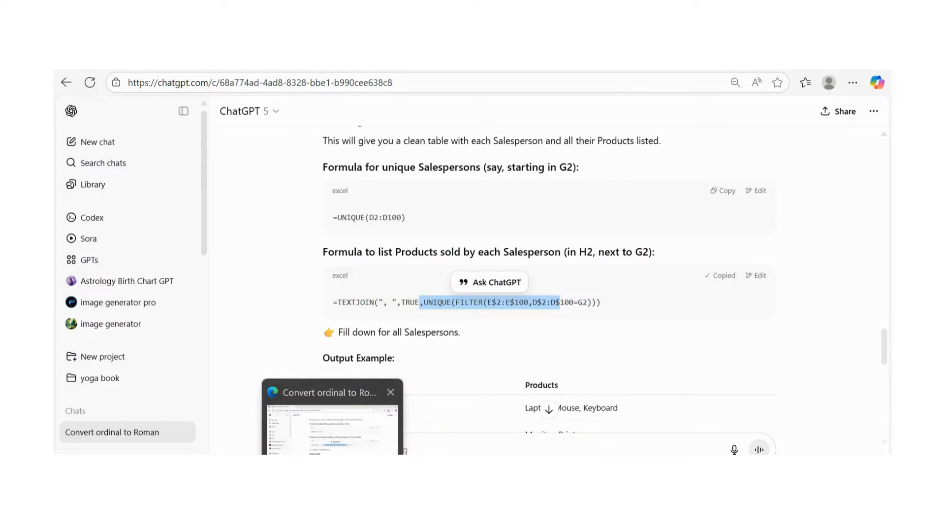
pyautogui.click(333, 449)
pyautogui.click(367, 445)
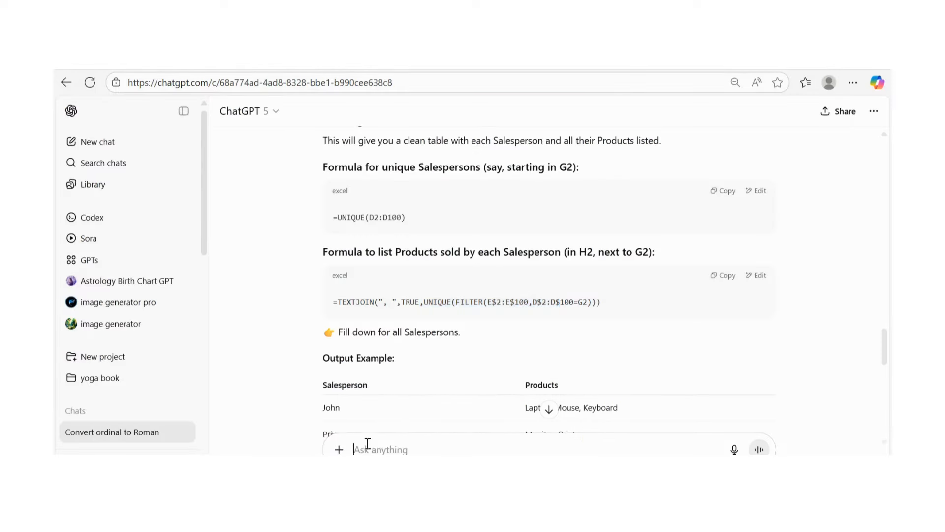
pyautogui.write('give excel formula')
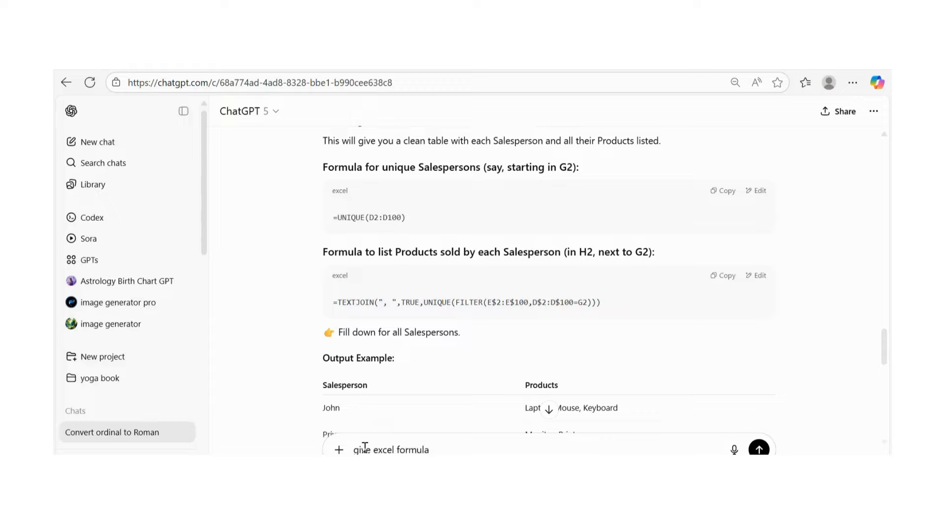
pyautogui.write(' to generate s')
pyautogui.press('BackSpace')
pyautogui.write('abbreviations for reqion')
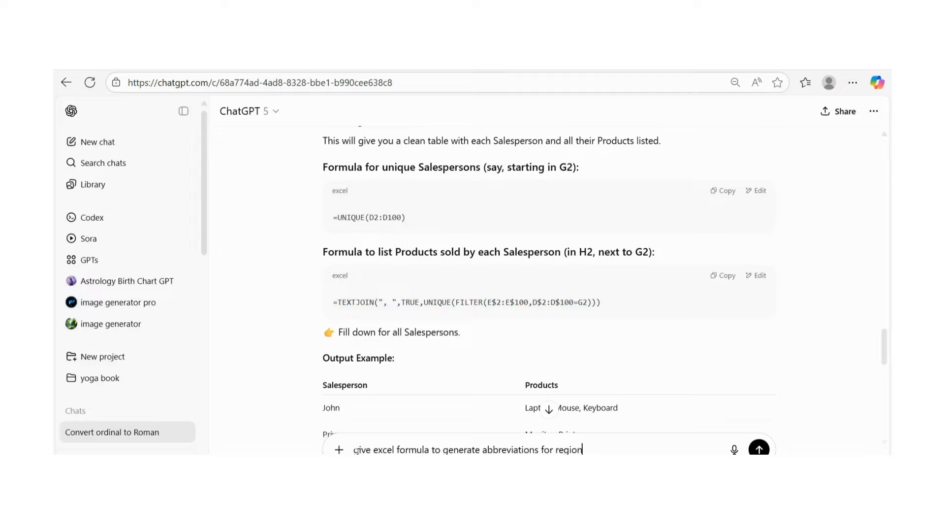
pyautogui.write(' name.')
# Check the Region column in the Excel sheet, return to ChatGPT and continue the unsent prompt with "ref"
pyautogui.click(592, 488)
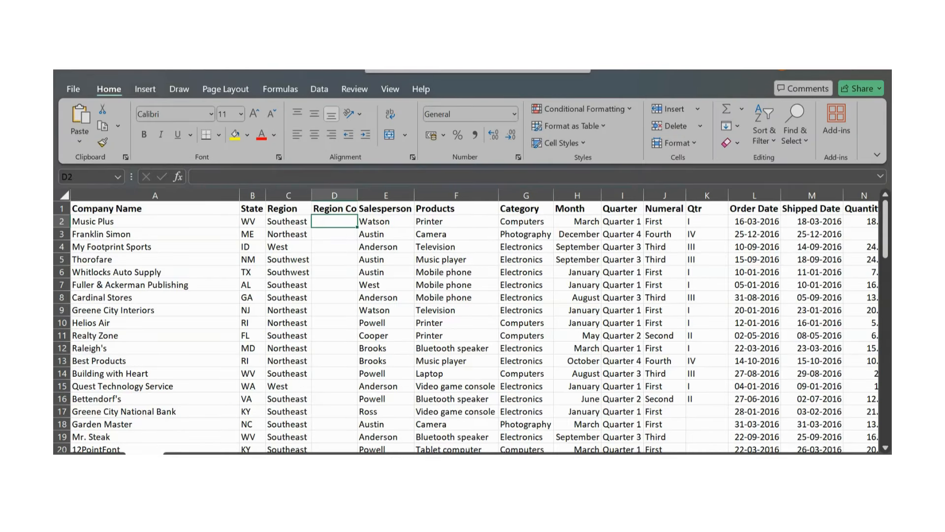
pyautogui.moveTo(333, 522)
pyautogui.click(333, 484)
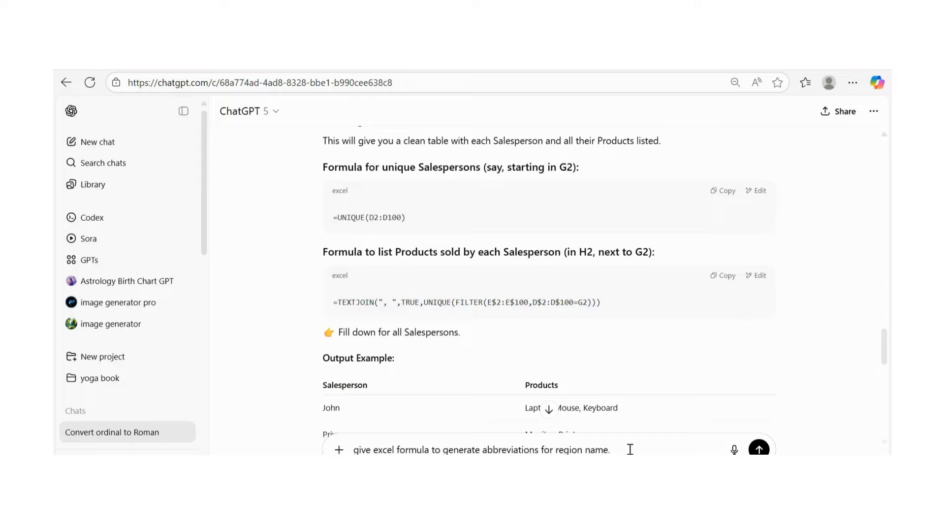
pyautogui.write('ref')
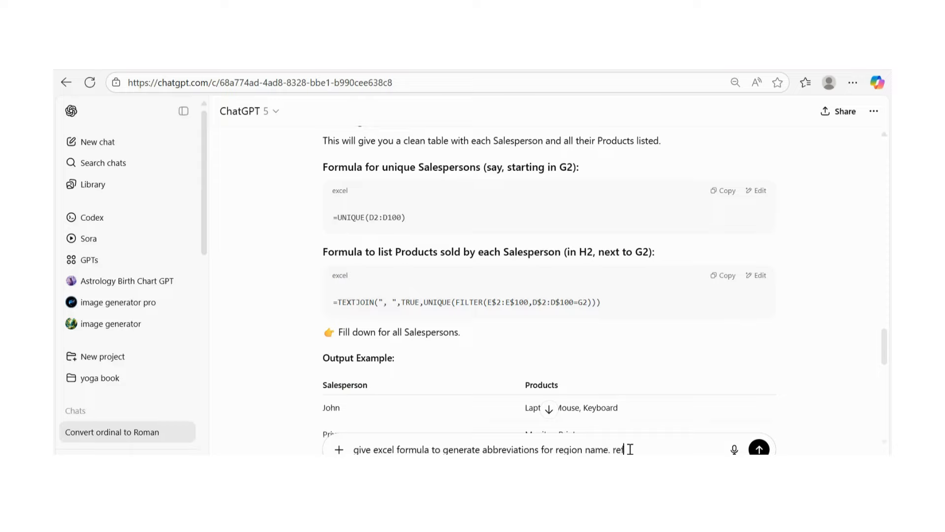